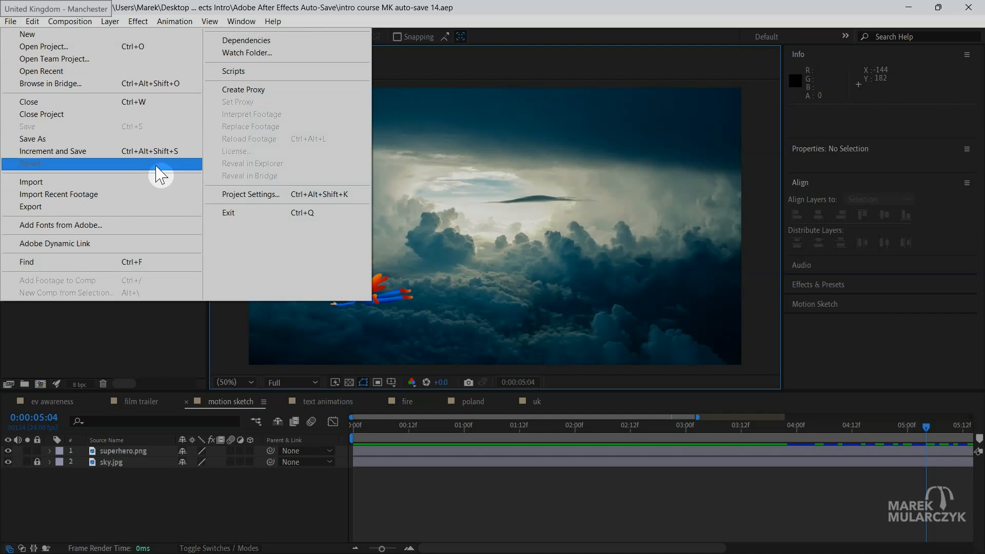
# Add the motion sketch composition to the Adobe Media Encoder queue, and from After Effects also add it to the Render Queue.
pyautogui.moveTo(153, 208)
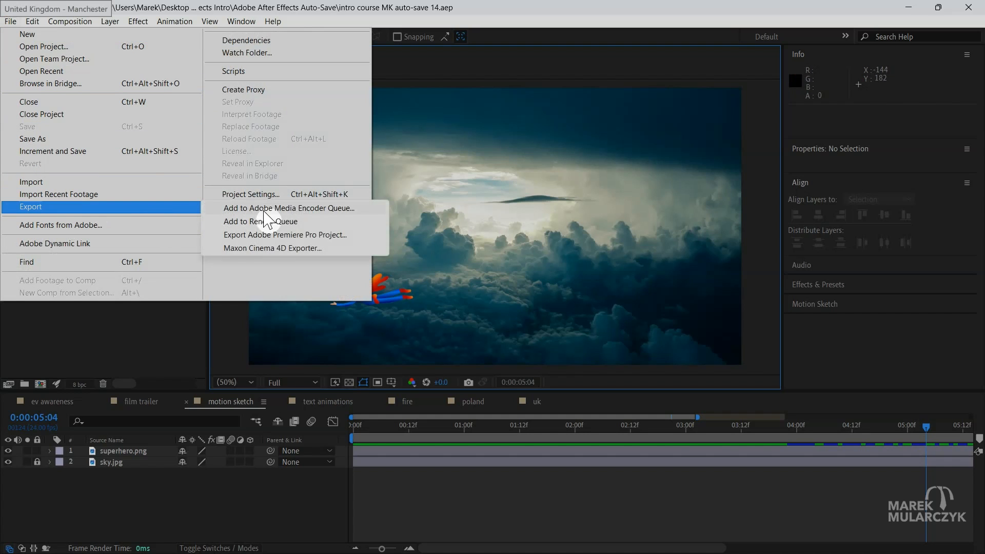
pyautogui.click(302, 211)
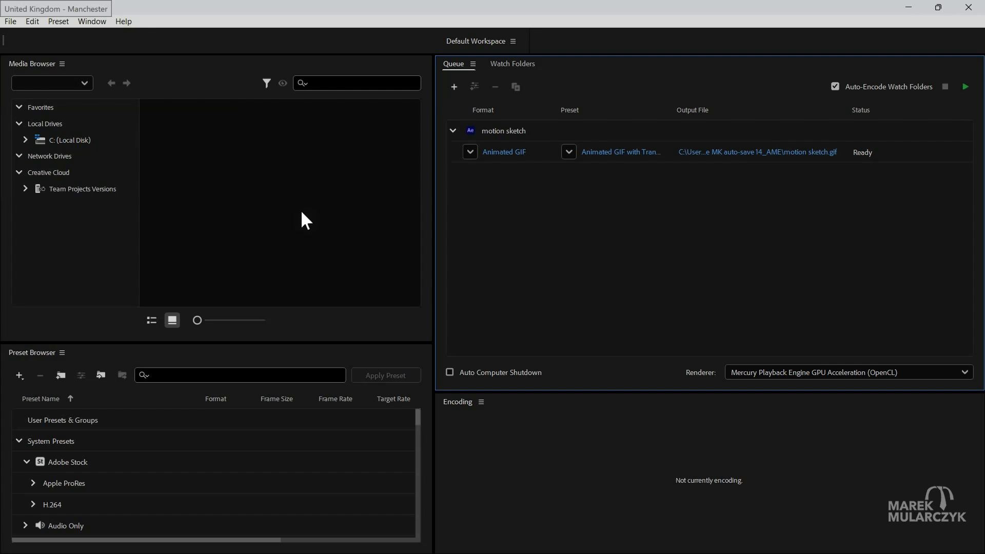
pyautogui.hotkey('alt', 'Tab')
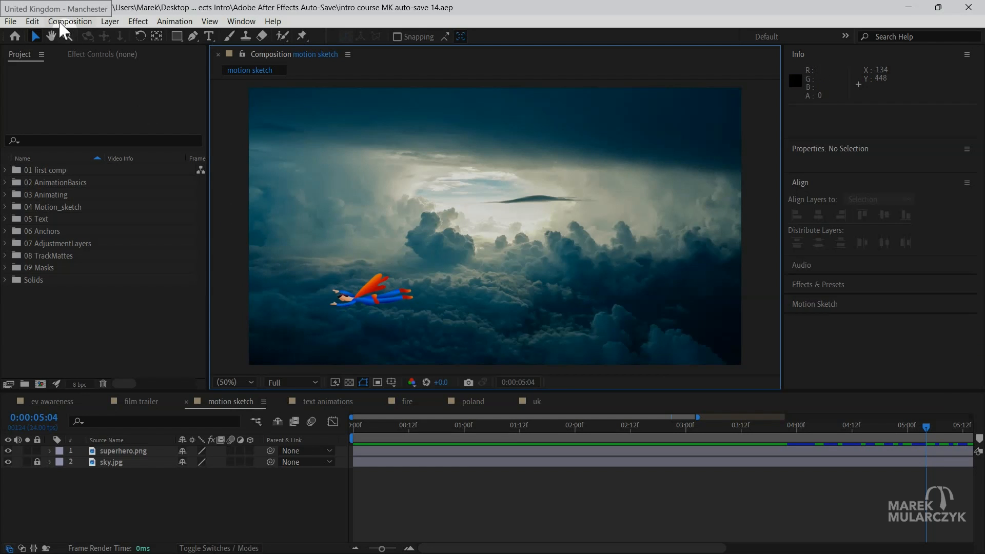
pyautogui.click(11, 21)
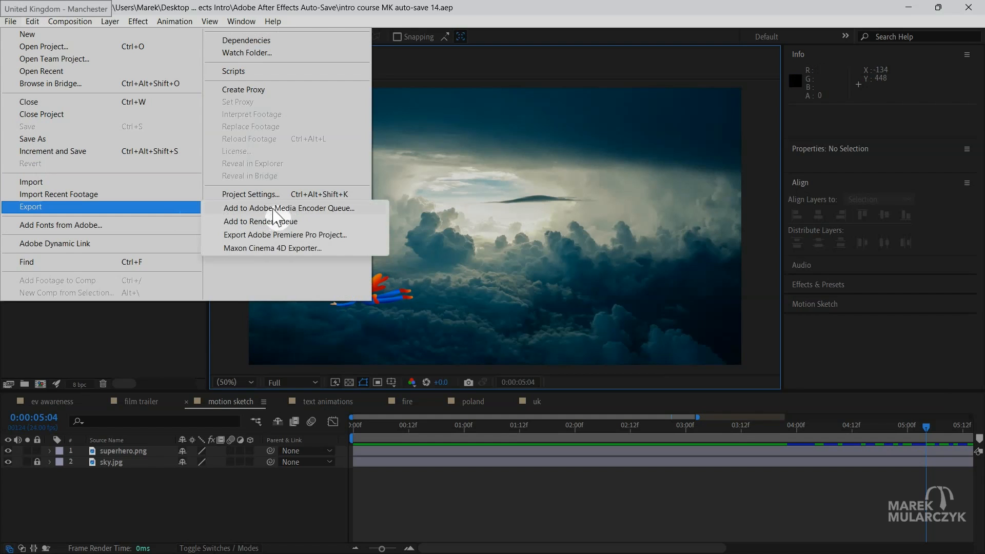
pyautogui.click(284, 220)
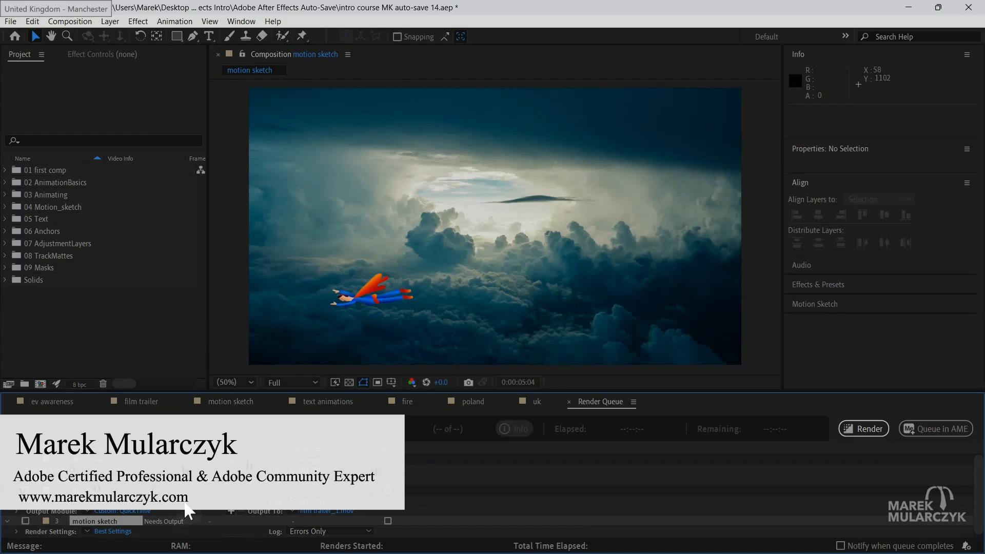
# Open the output module settings of the motion sketch render item and review the available output formats.
pyautogui.scroll(-1, 185, 504)
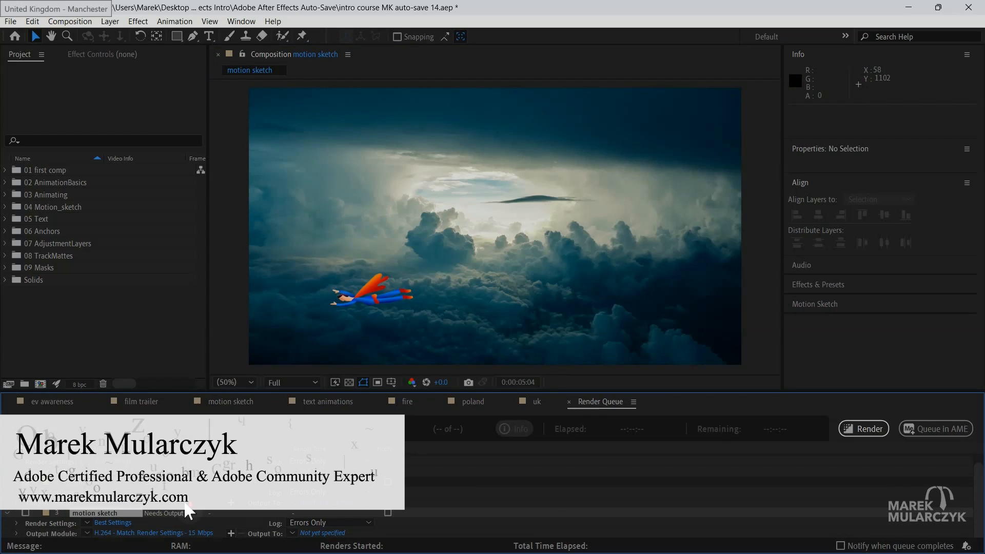
pyautogui.click(131, 534)
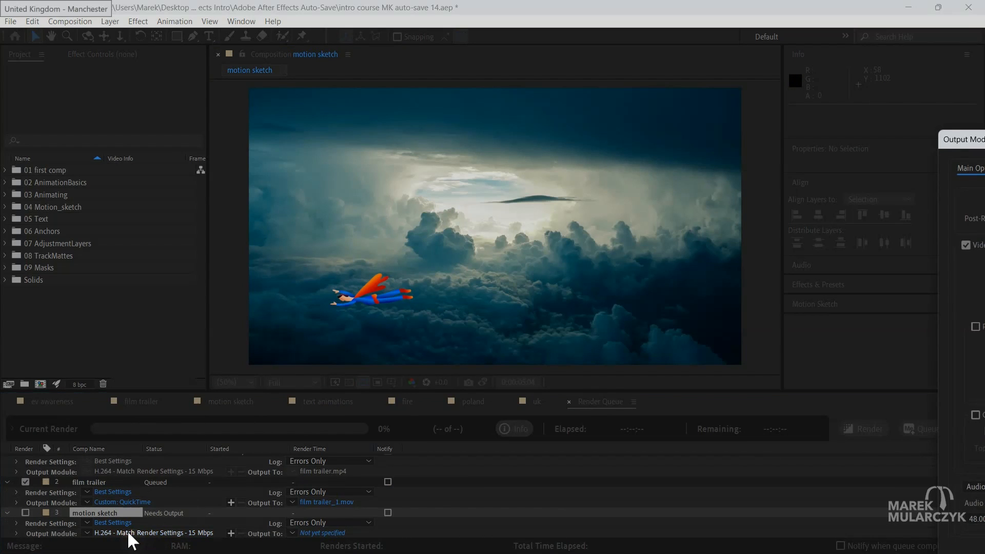
pyautogui.moveTo(960, 136)
pyautogui.mouseDown()
pyautogui.moveTo(834, 148)
pyautogui.moveTo(255, 97)
pyautogui.mouseUp()
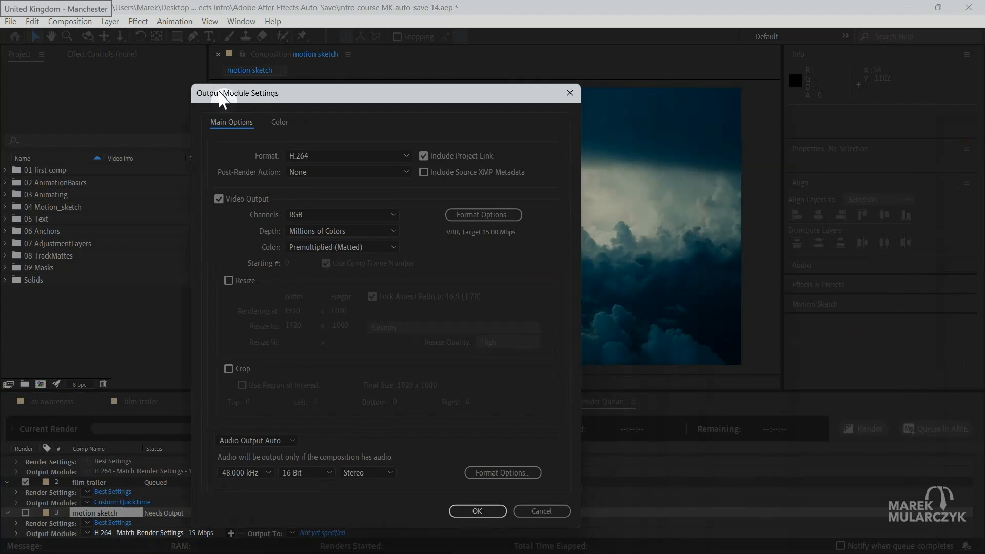
pyautogui.click(384, 153)
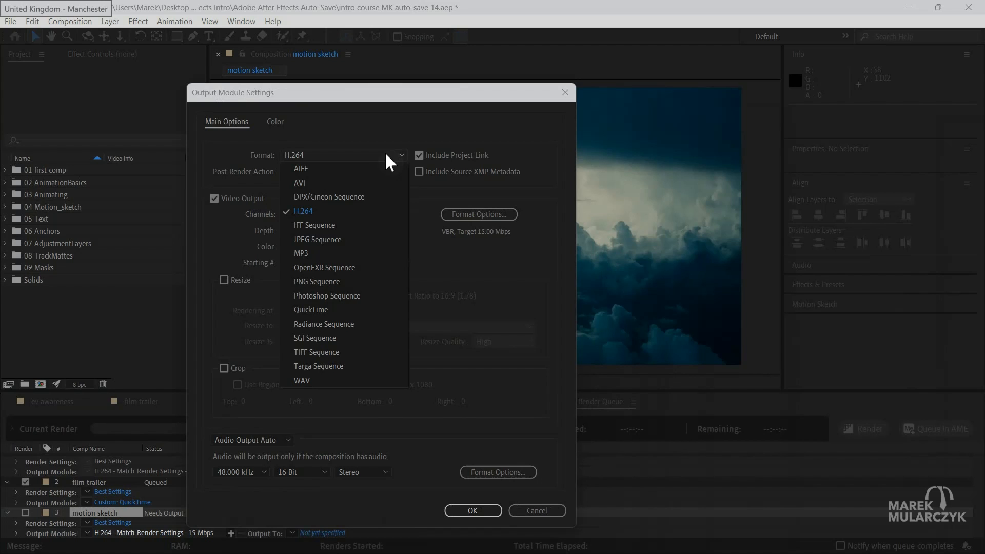
pyautogui.click(342, 122)
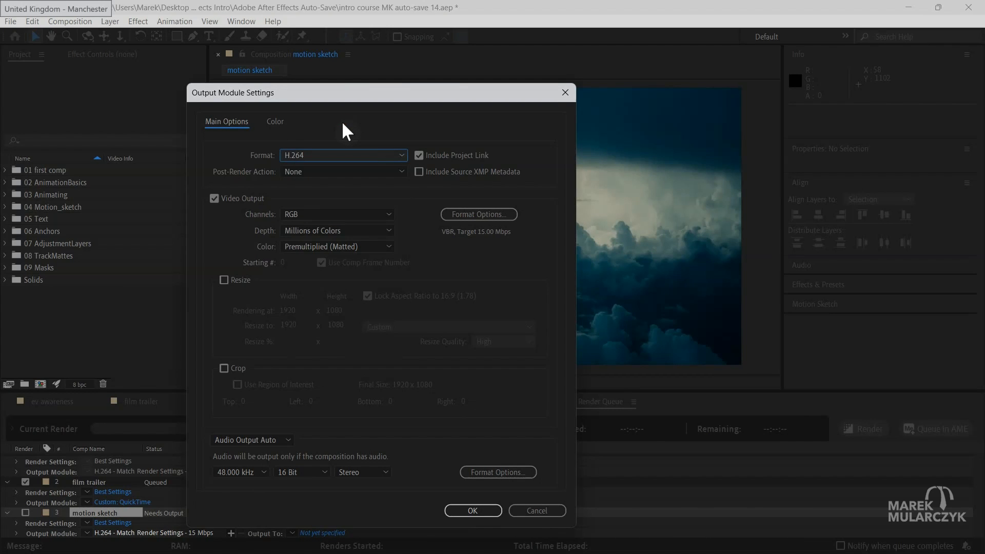
# Switch to Adobe Media Encoder, try HEVC (H.265) for the motion sketch item, and set its format to H.264.
pyautogui.hotkey('alt', 'Tab')
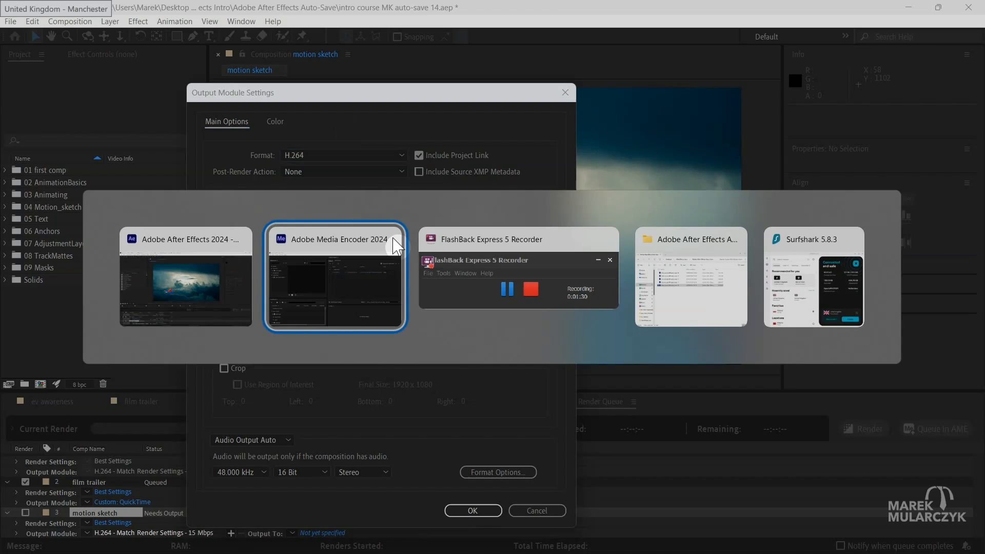
pyautogui.click(469, 153)
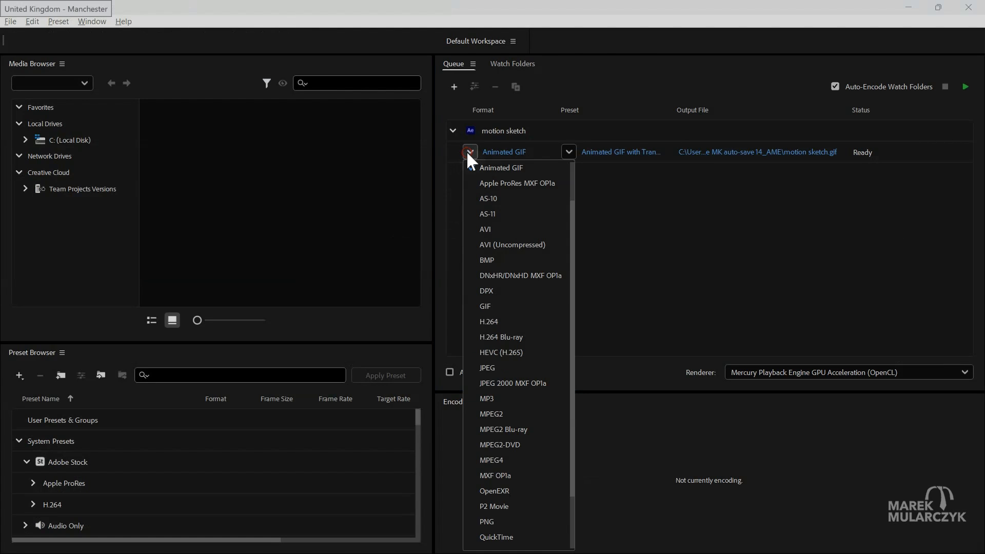
pyautogui.scroll(-2, 499, 264)
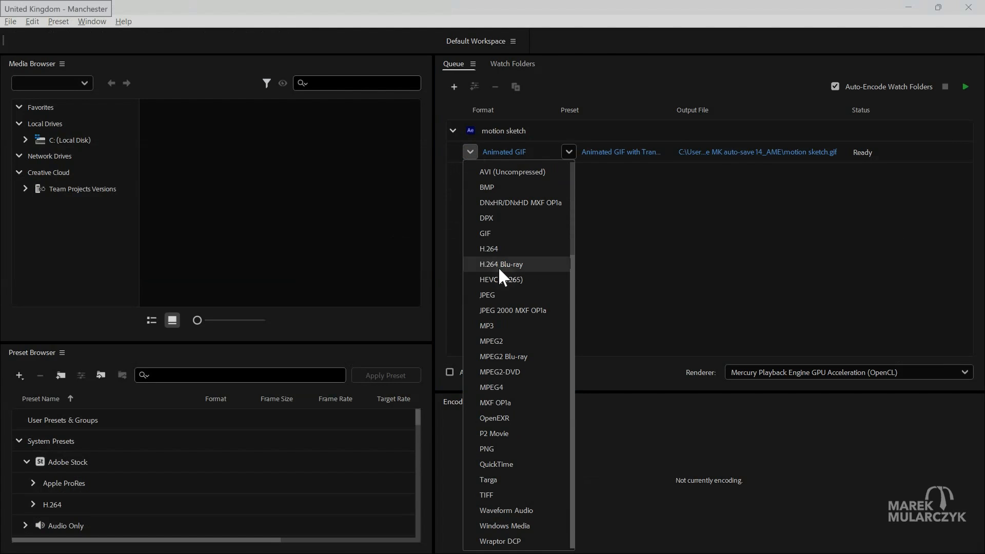
pyautogui.scroll(3, 498, 267)
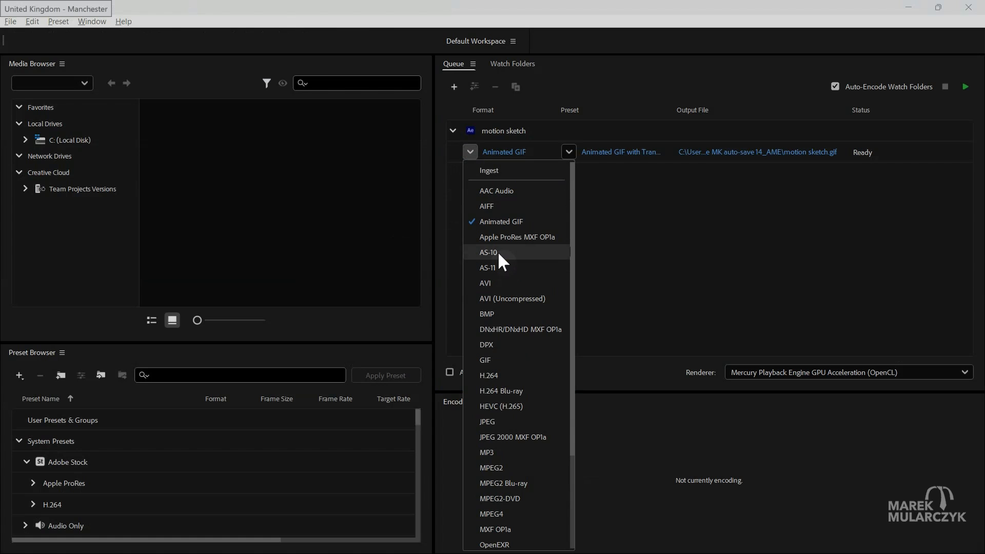
pyautogui.scroll(-1, 502, 251)
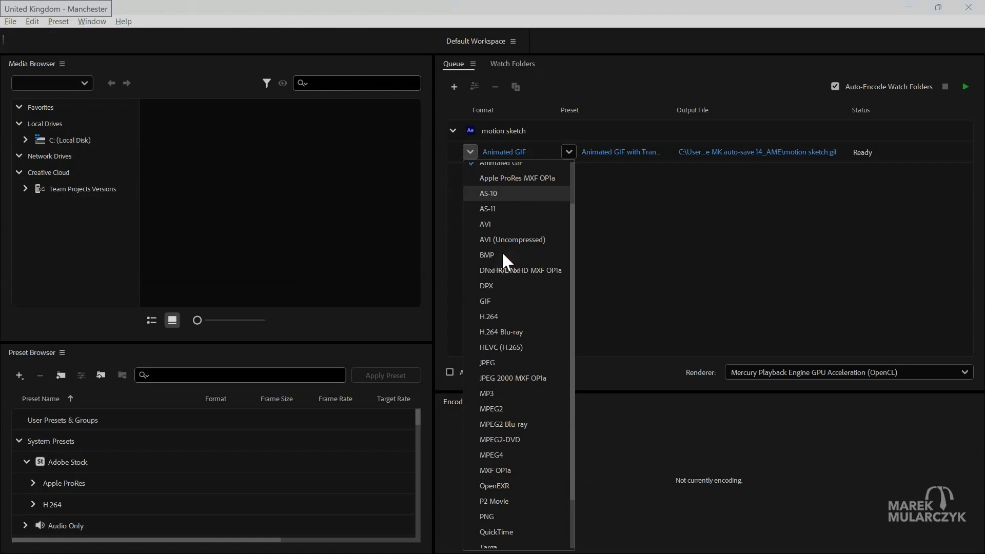
pyautogui.click(510, 347)
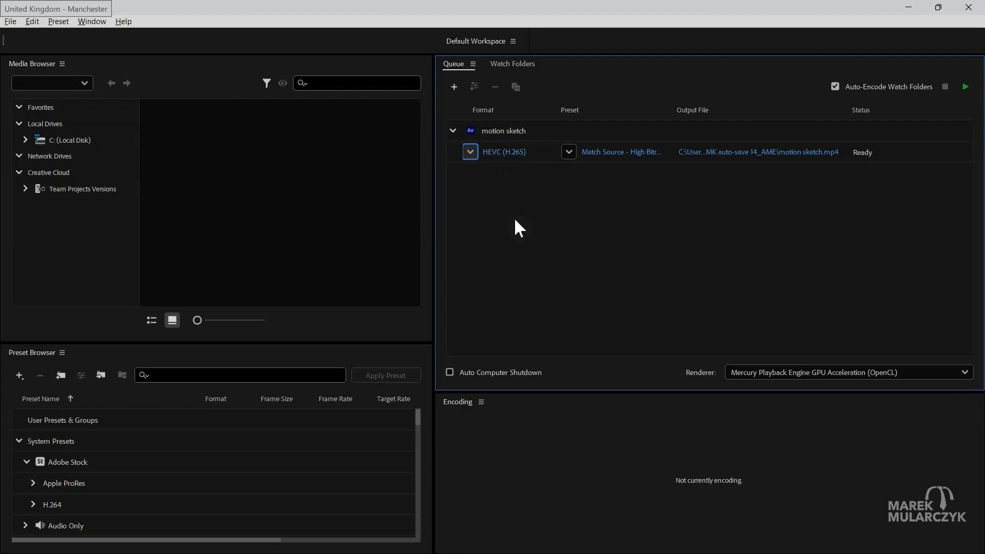
pyautogui.click(471, 152)
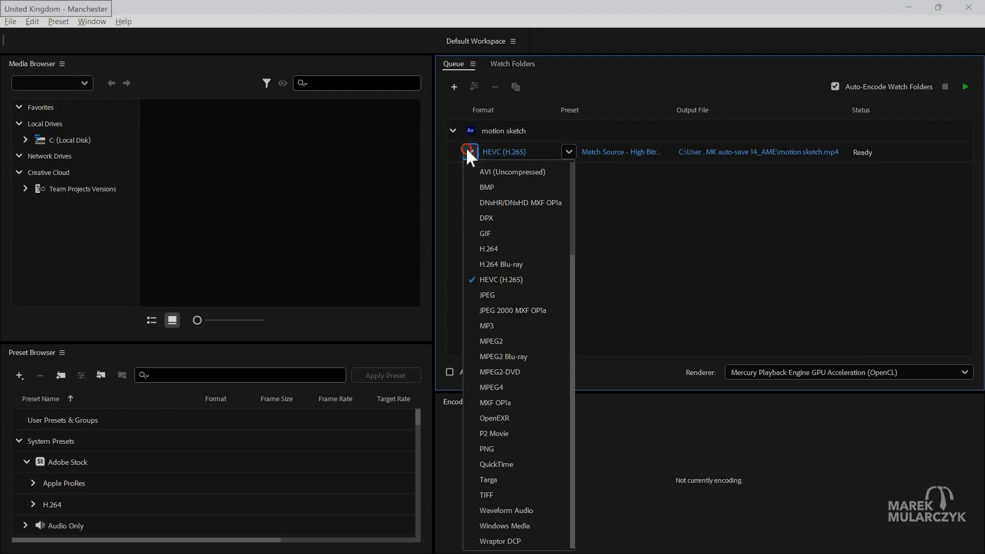
pyautogui.click(499, 249)
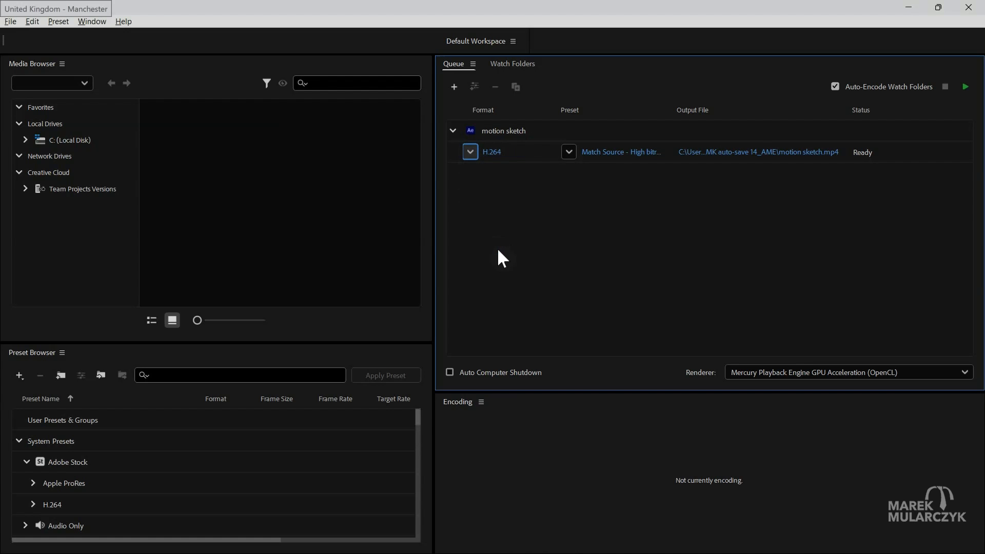
# Review the H.264 presets offered for the motion sketch item, from Match Source through YouTube.
pyautogui.click(566, 152)
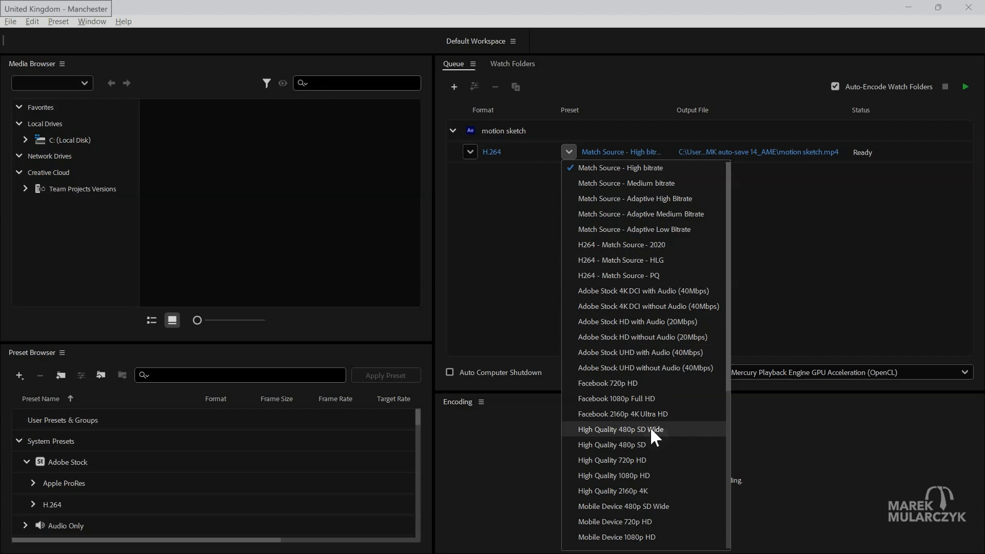
pyautogui.scroll(-6, 651, 427)
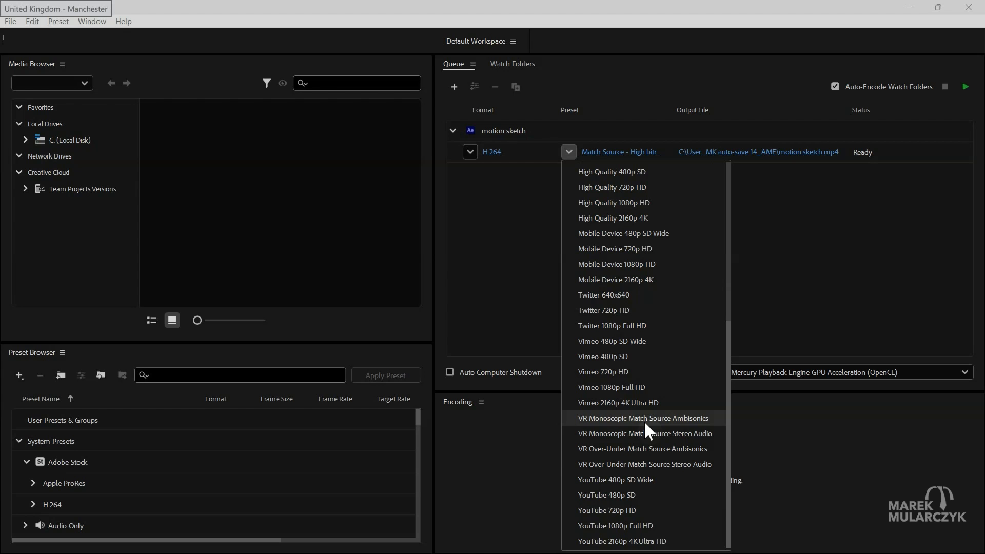
pyautogui.scroll(3, 648, 363)
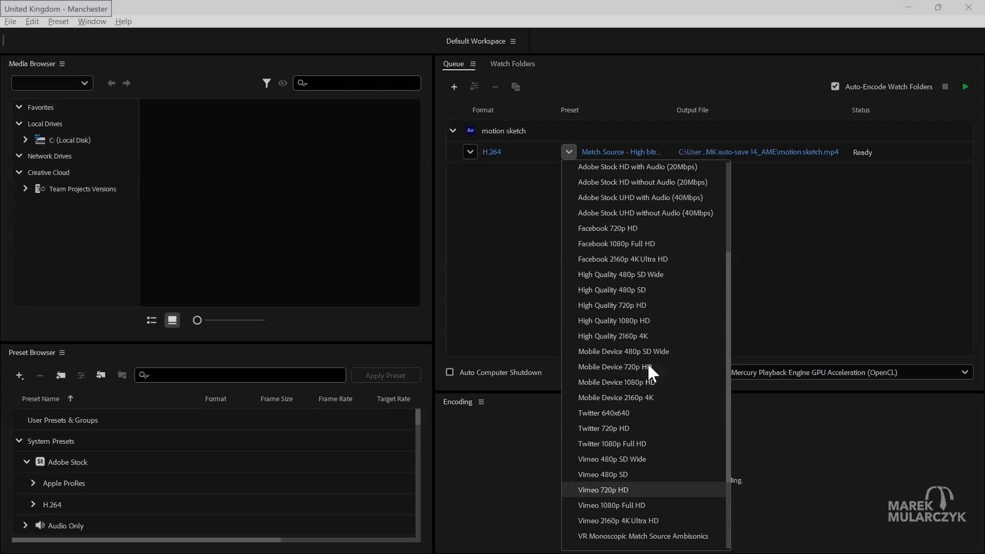
pyautogui.scroll(4, 649, 365)
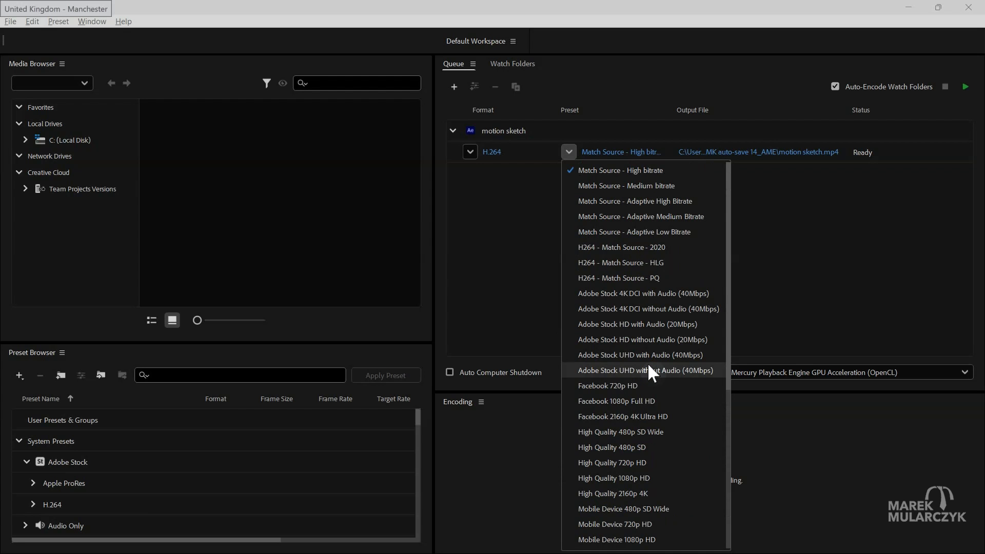
# Cancel the output module settings in After Effects, and set the motion sketch preset in Media Encoder to High Quality 1080p HD.
pyautogui.hotkey('alt', 'Tab')
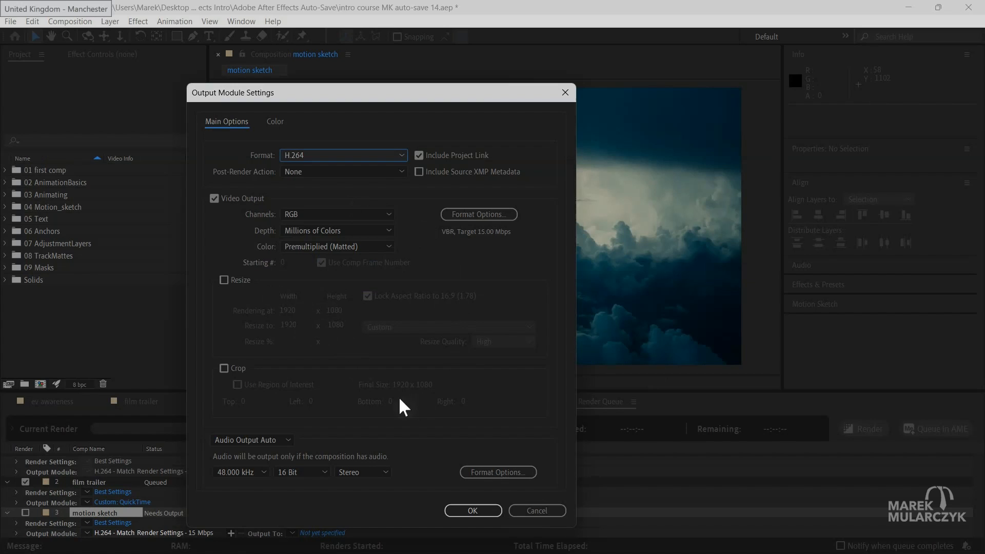
pyautogui.click(537, 511)
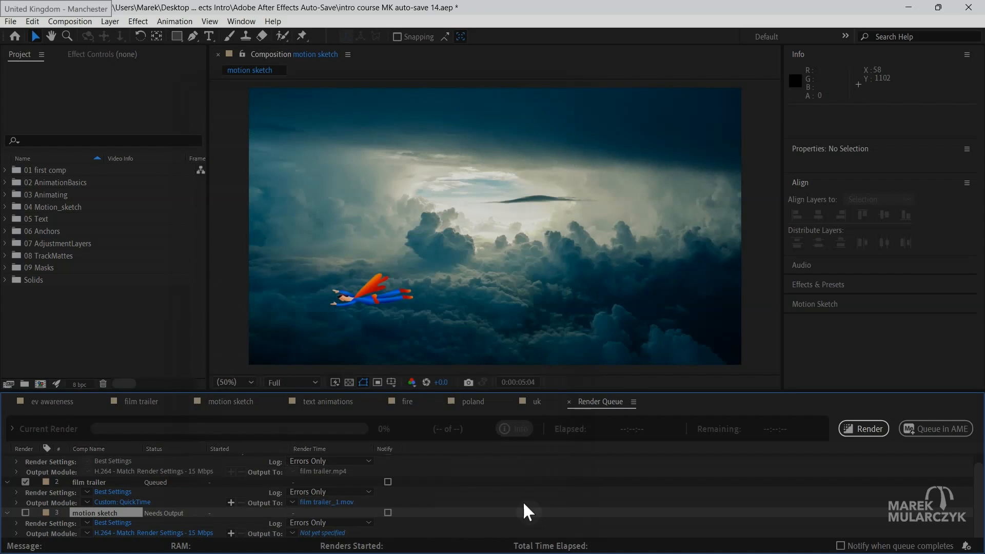
pyautogui.hotkey('alt', 'Tab')
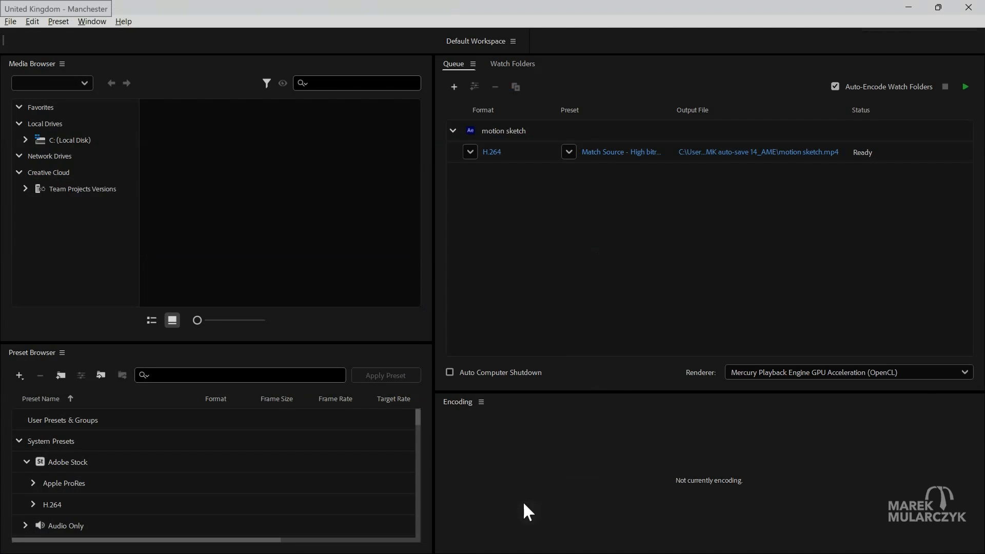
pyautogui.click(569, 152)
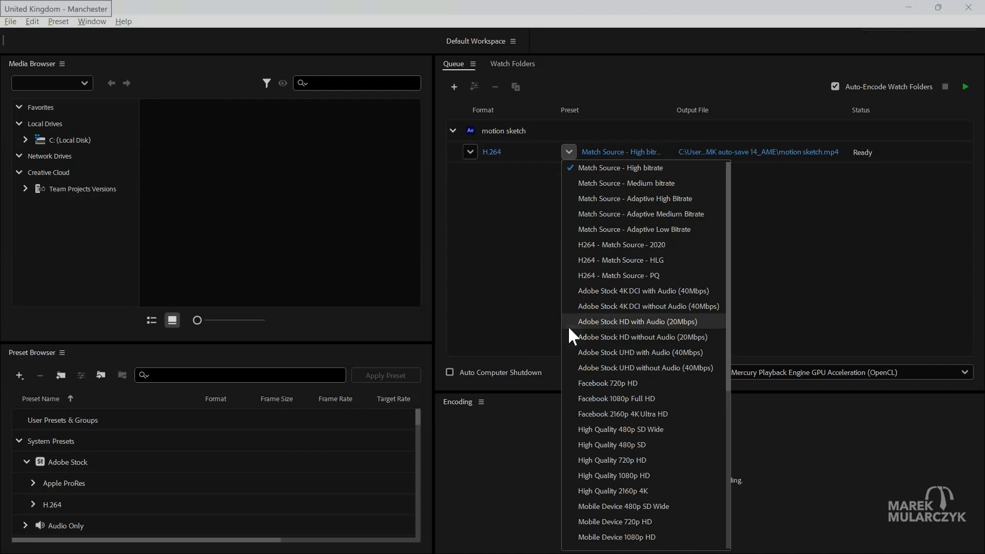
pyautogui.click(633, 476)
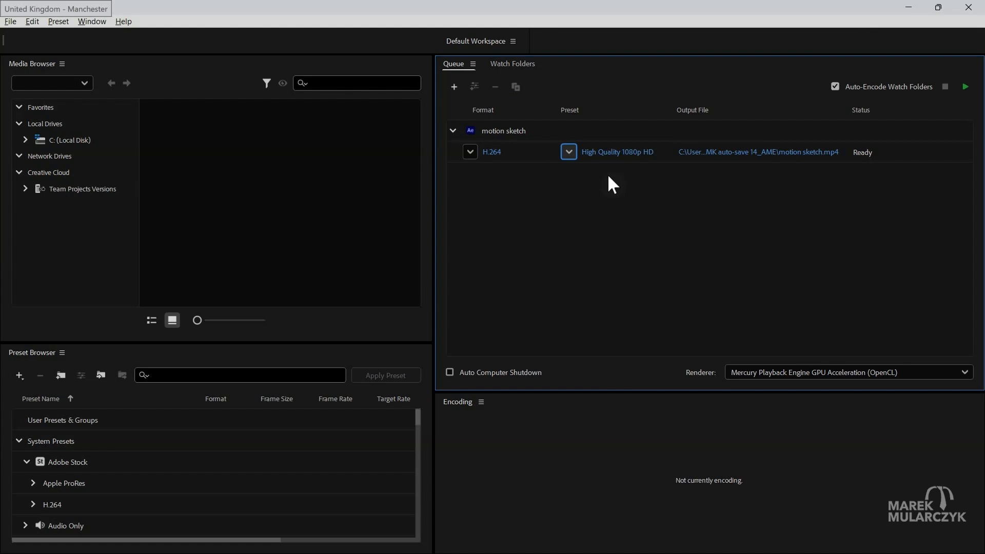
# From After Effects, add the motion sketch composition to the Adobe Media Encoder queue a second time and return to Media Encoder.
pyautogui.hotkey('alt', 'Tab')
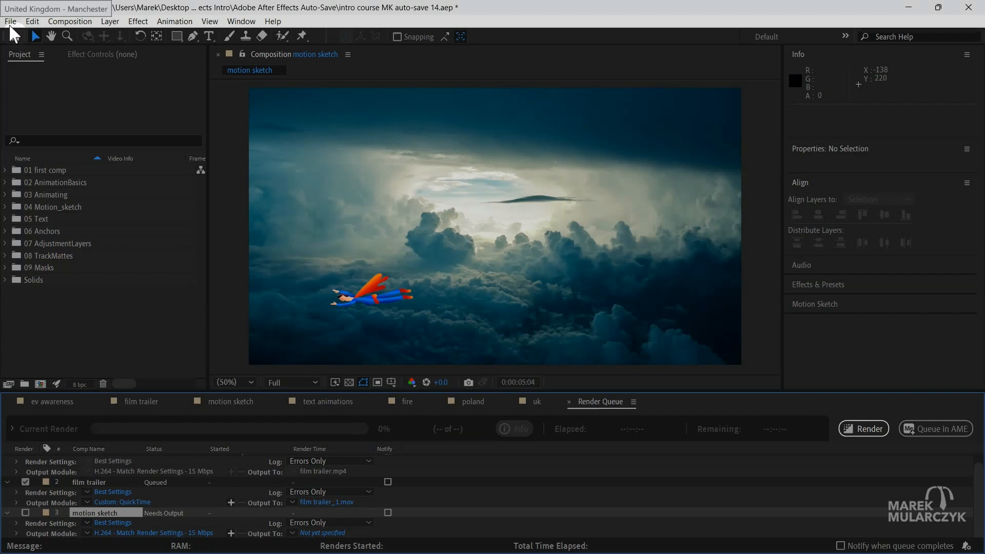
pyautogui.click(10, 21)
pyautogui.moveTo(113, 207)
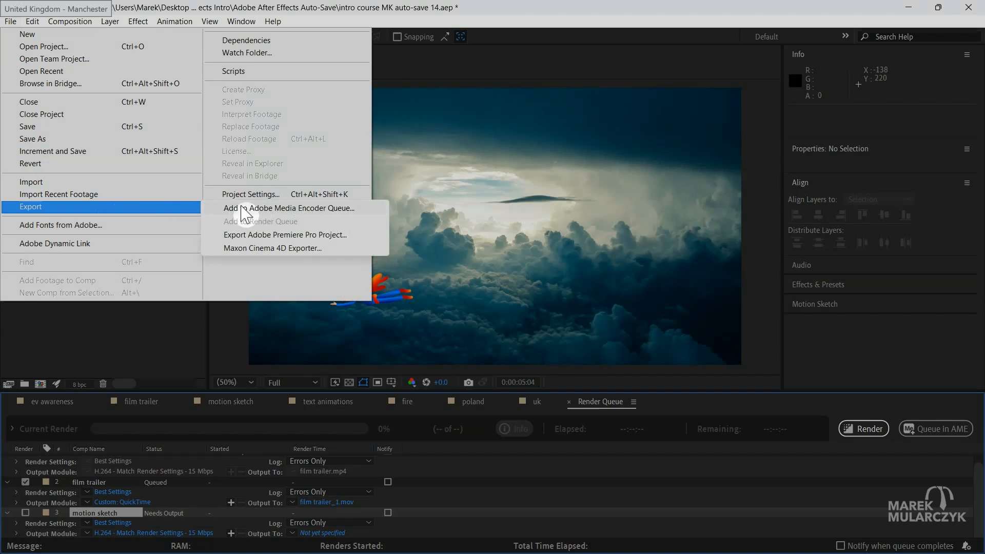
pyautogui.click(247, 208)
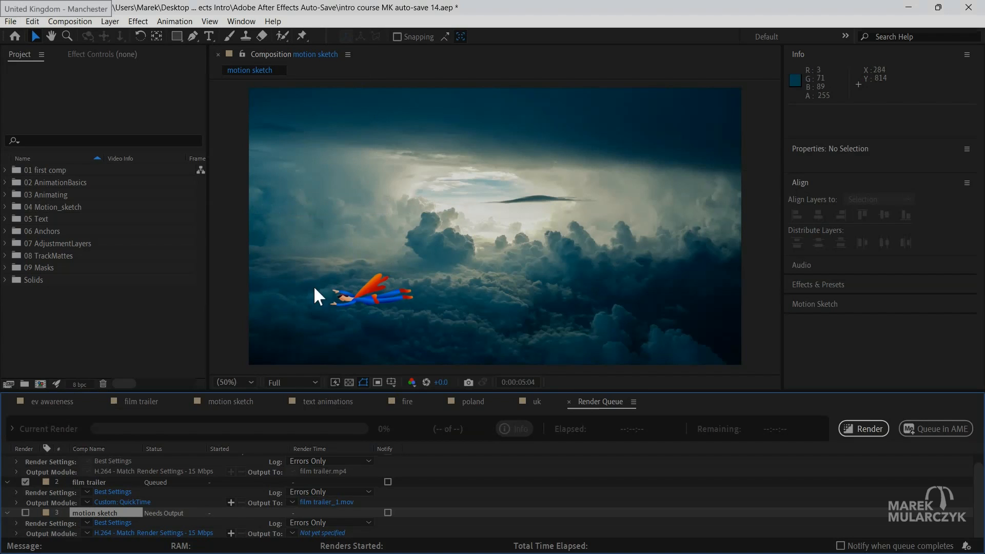
pyautogui.hotkey('alt', 'Tab')
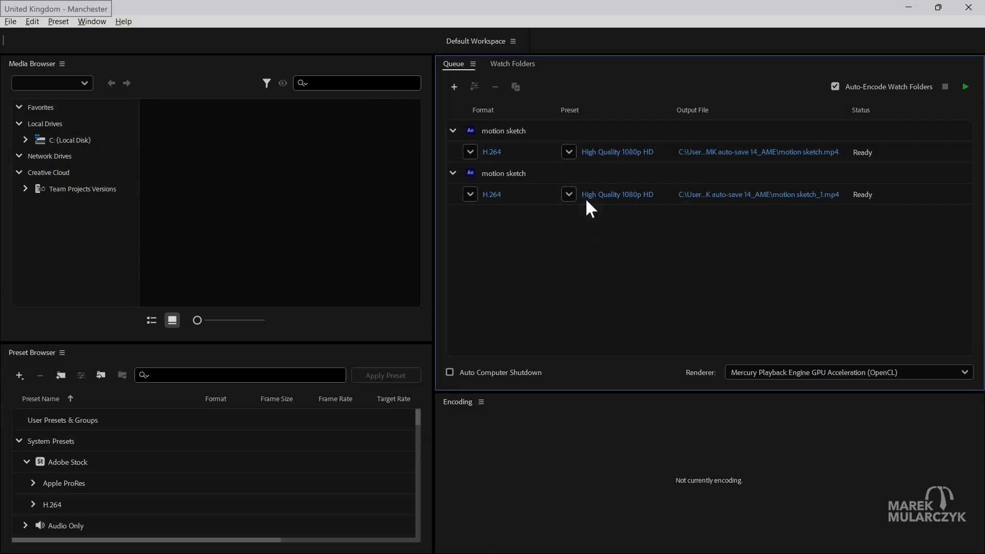
# Set the second motion sketch item's preset to High Quality 720p HD and duplicate that queue item.
pyautogui.click(569, 194)
pyautogui.scroll(1, 599, 280)
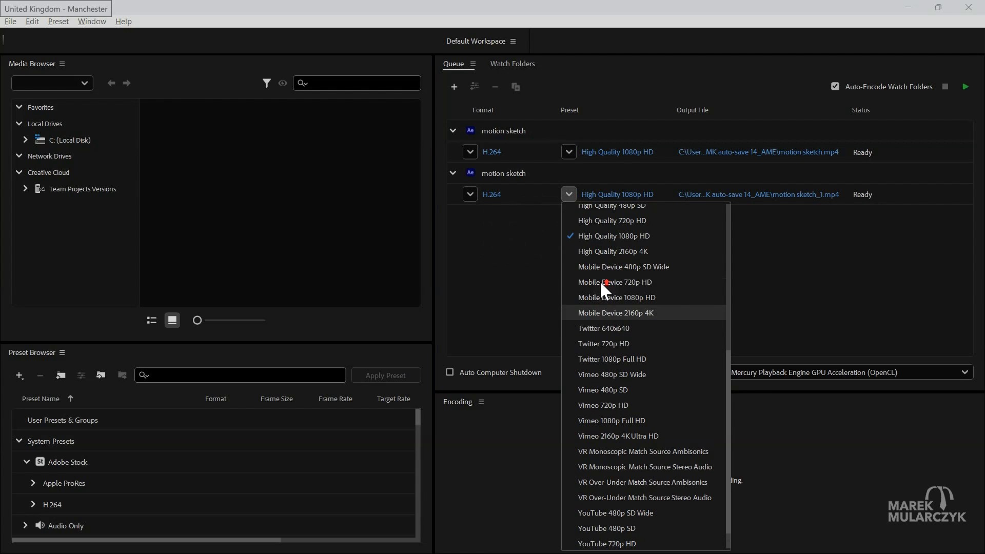
pyautogui.click(603, 219)
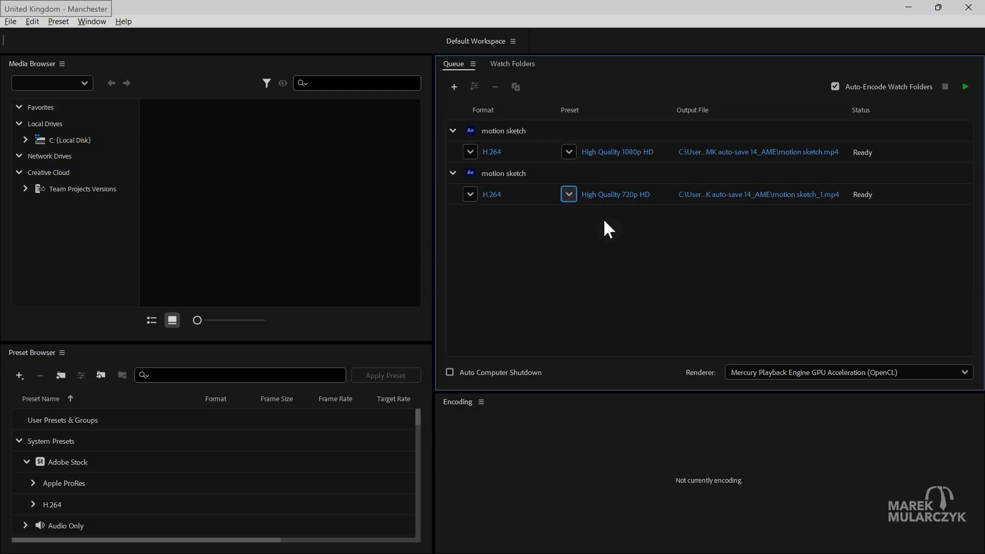
pyautogui.click(505, 171)
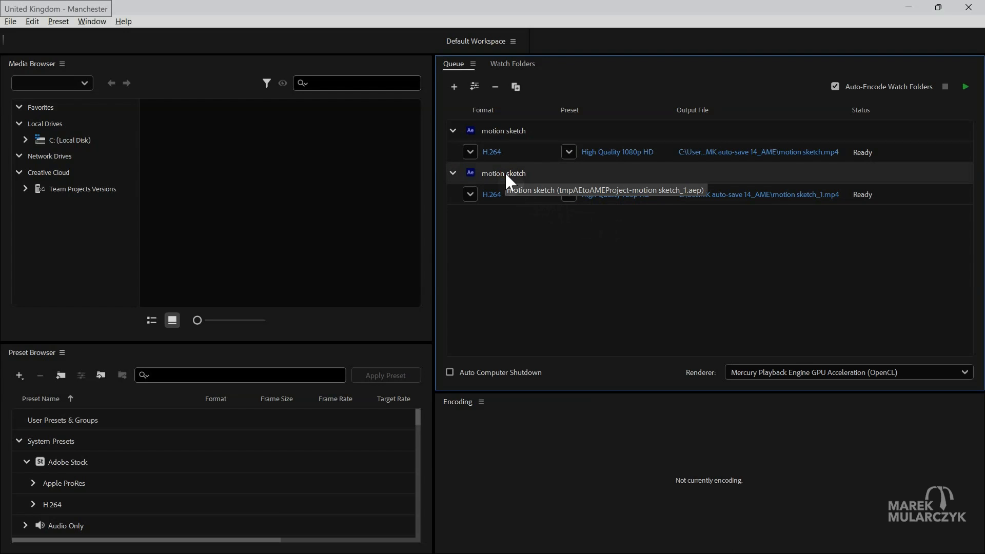
pyautogui.click(516, 87)
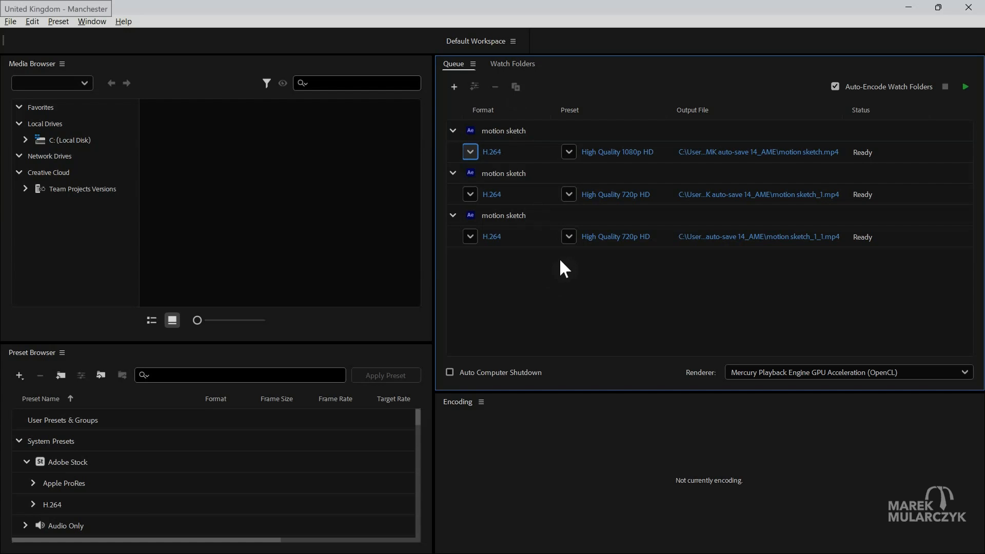
# Set the third motion sketch item's preset to High Quality 2160p 4K and name its output file "motion sketch 4K".
pyautogui.click(568, 236)
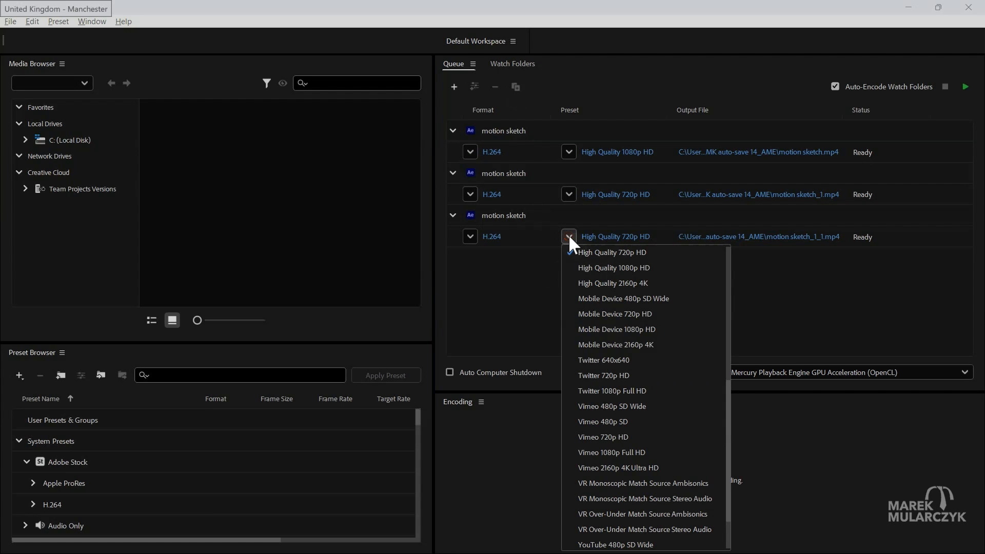
pyautogui.click(629, 281)
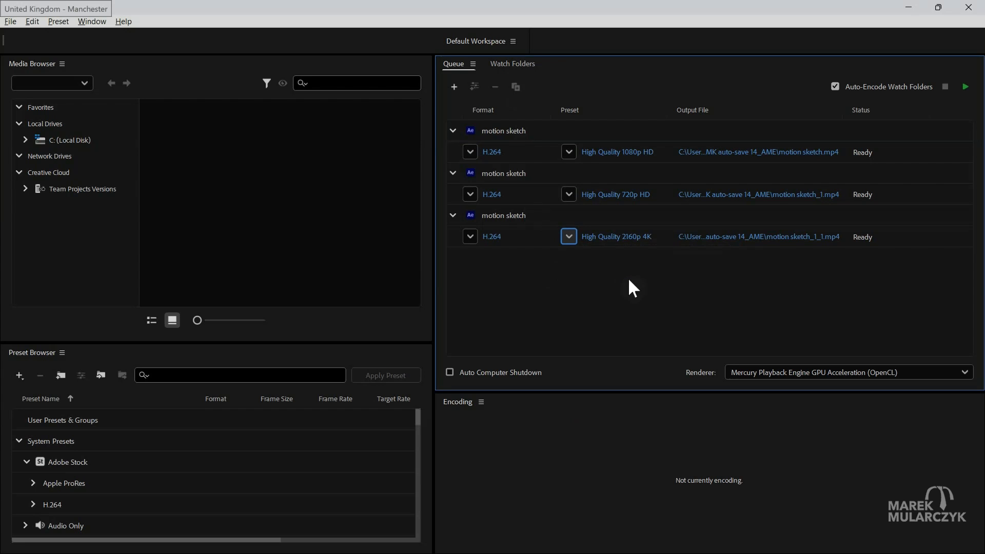
pyautogui.click(746, 236)
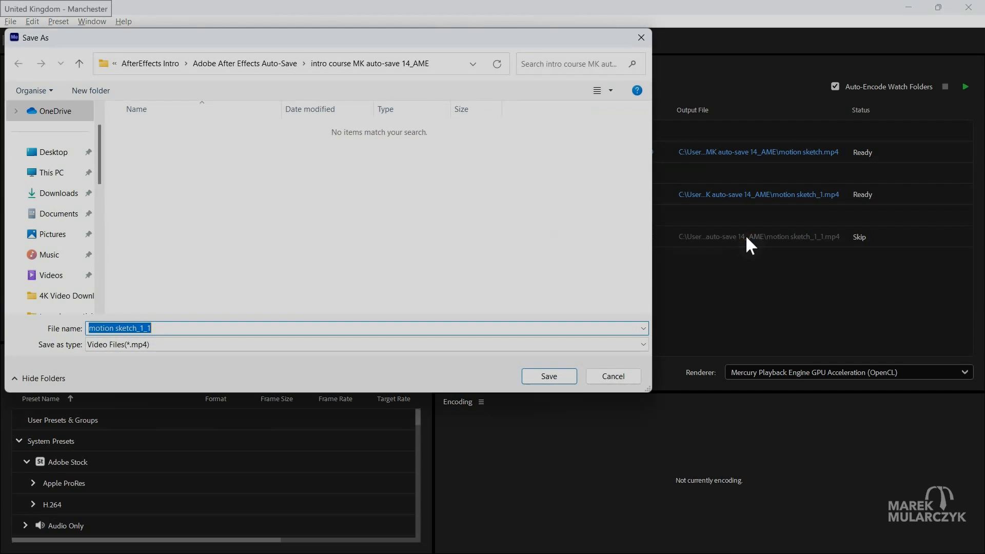
pyautogui.press('End')
pyautogui.press('BackSpace')
pyautogui.press('BackSpace')
pyautogui.press('BackSpace')
pyautogui.press('BackSpace')
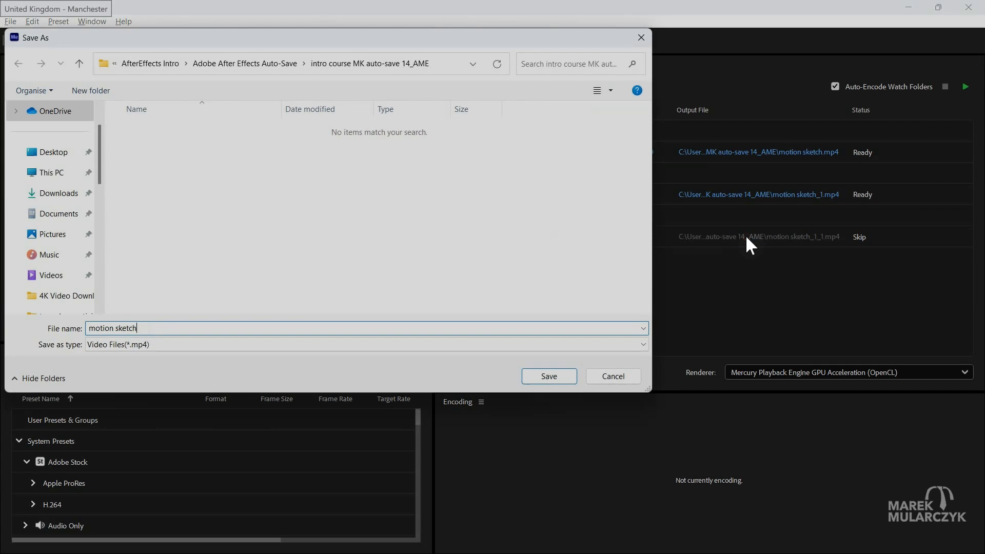
pyautogui.write('4K')
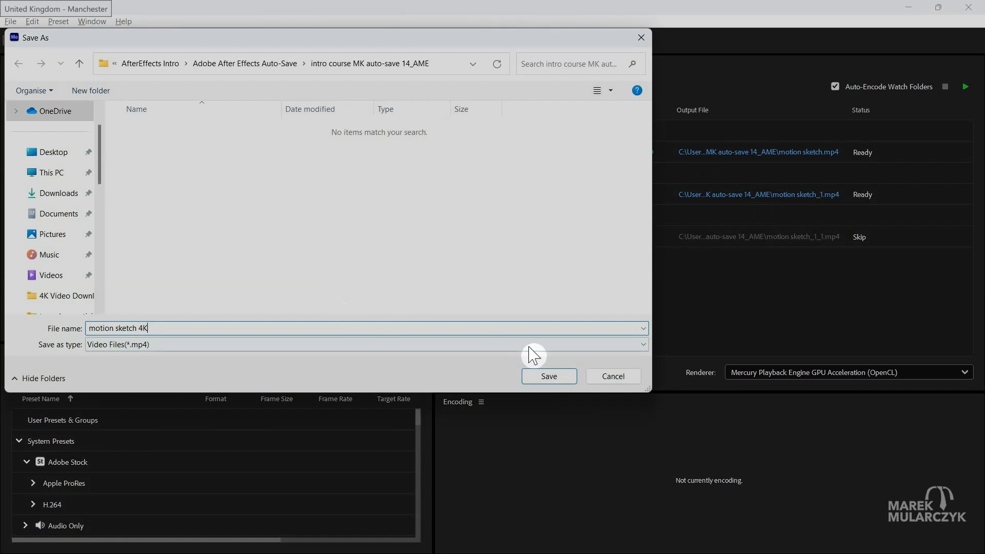
pyautogui.click(548, 376)
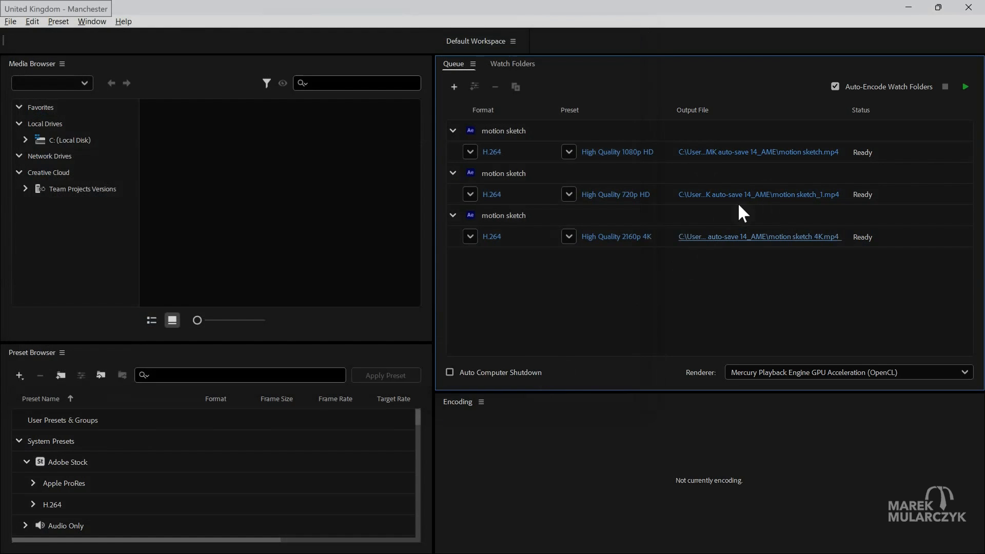
# Rename the output file of the High Quality 720p HD item as "motion sketch 720p".
pyautogui.click(760, 195)
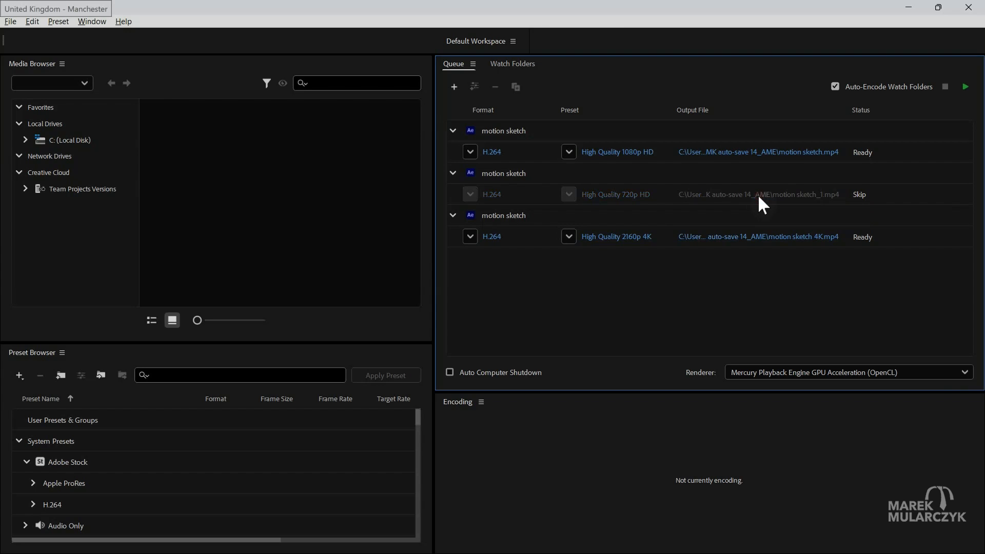
pyautogui.press('End')
pyautogui.press('BackSpace')
pyautogui.press('BackSpace')
pyautogui.write('720p')
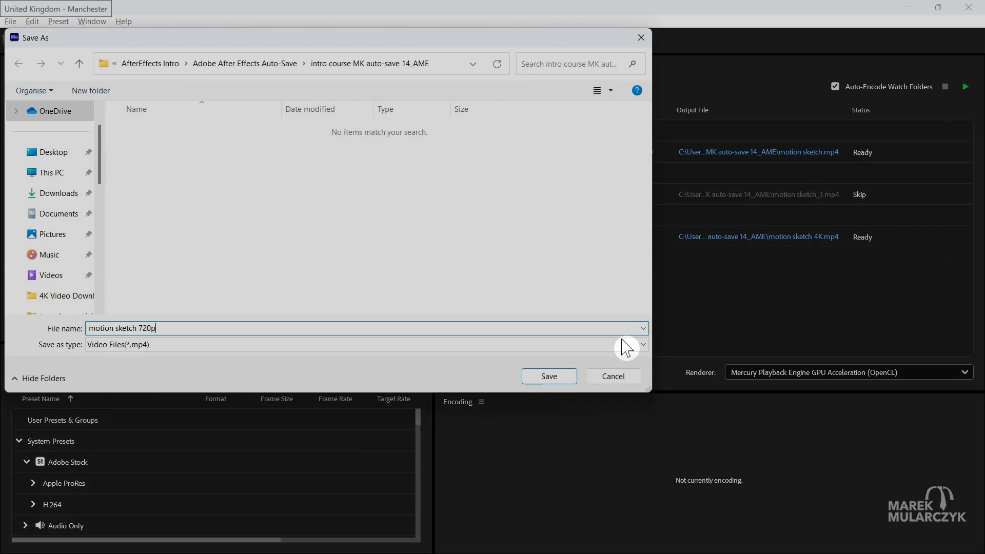
pyautogui.click(564, 378)
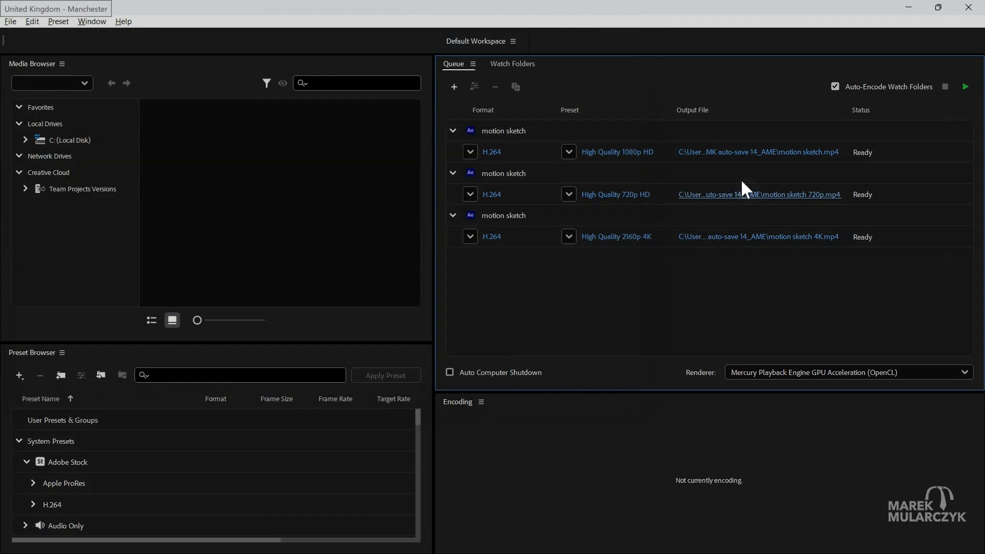
# Rename the output file of the High Quality 1080p HD item as "motion sketch 1080p".
pyautogui.click(758, 155)
pyautogui.click(758, 153)
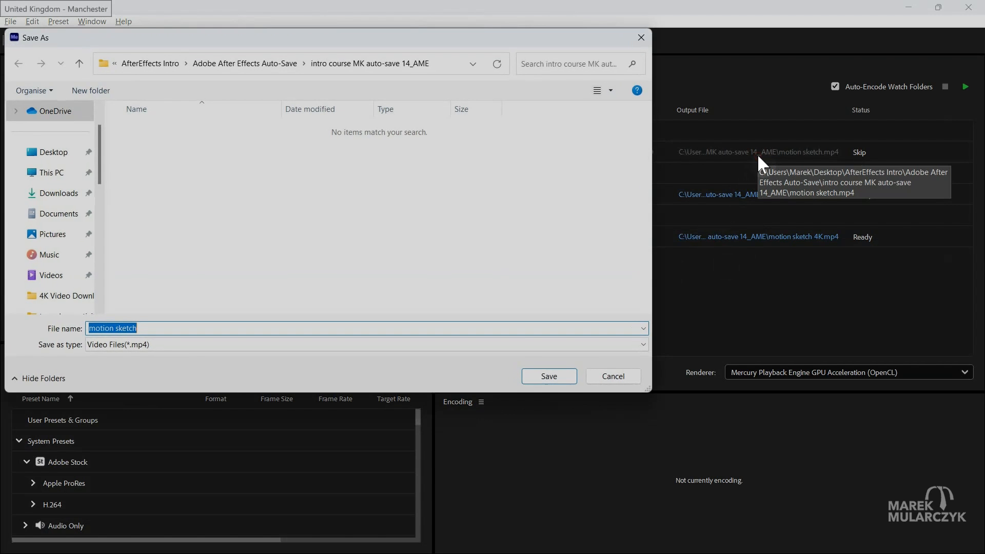
pyautogui.write('1080p')
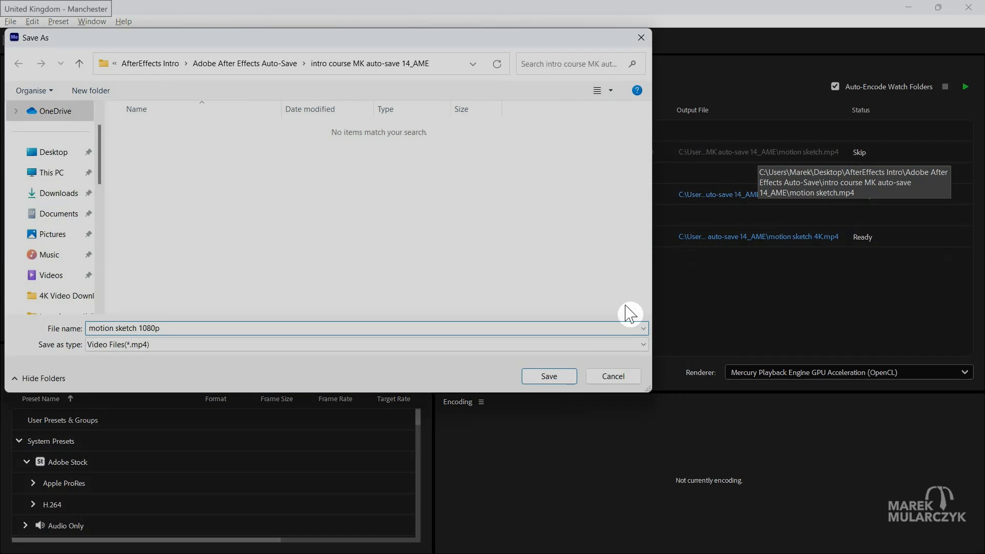
pyautogui.click(554, 378)
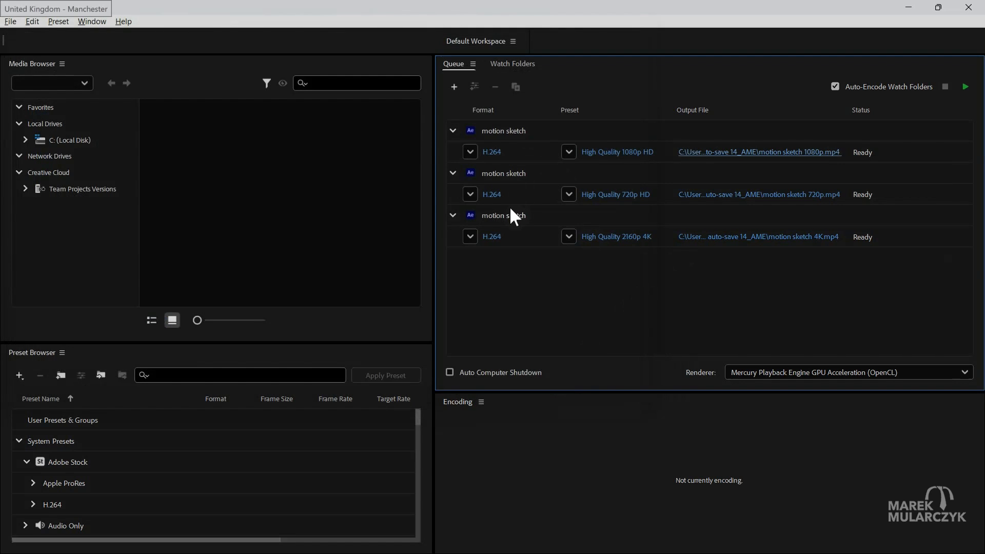
pyautogui.click(505, 215)
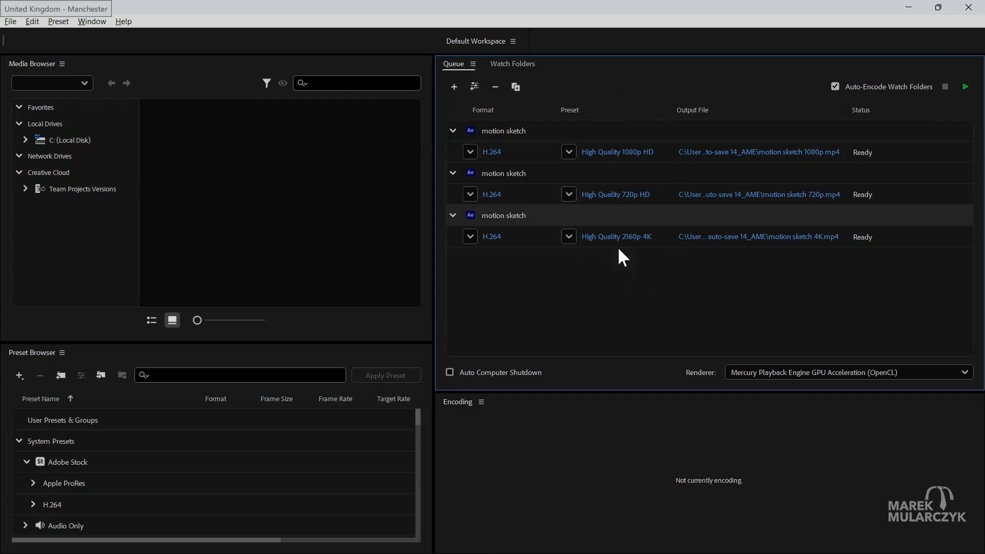
# Open the export settings of the 1080p motion sketch item and examine its video settings and bitrate encoding options.
pyautogui.click(619, 152)
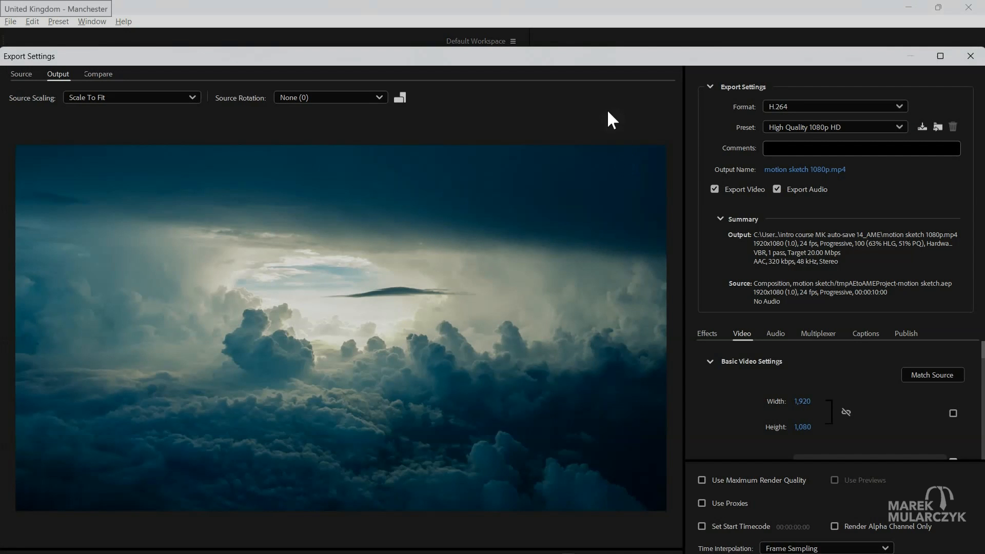
pyautogui.moveTo(599, 70); pyautogui.dragTo(628, 57)
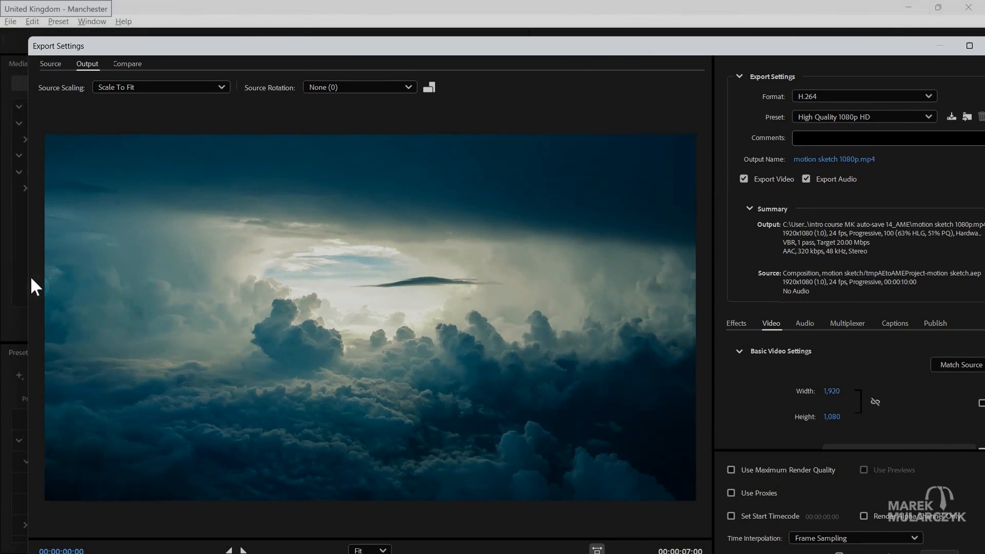
pyautogui.moveTo(28, 279); pyautogui.dragTo(129, 273)
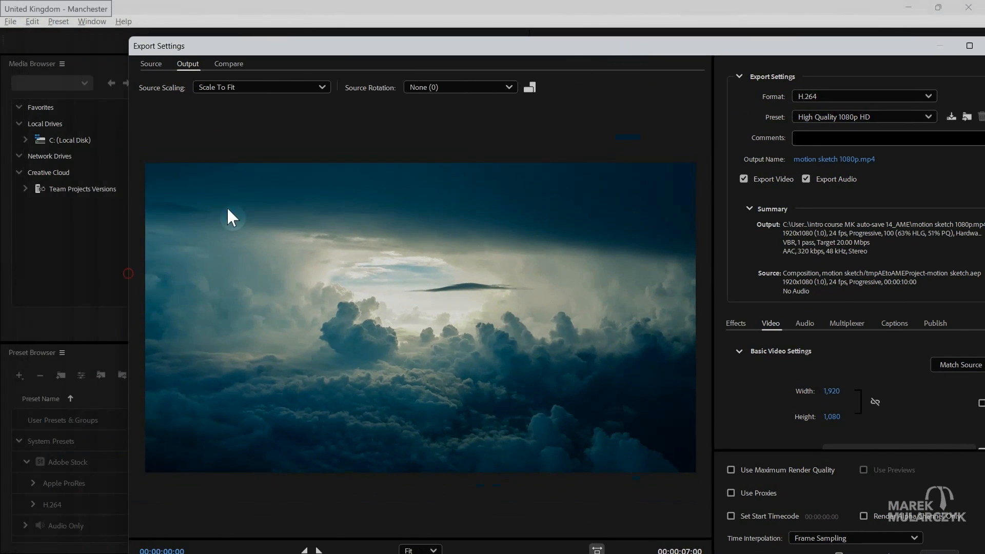
pyautogui.moveTo(492, 41); pyautogui.dragTo(466, 22)
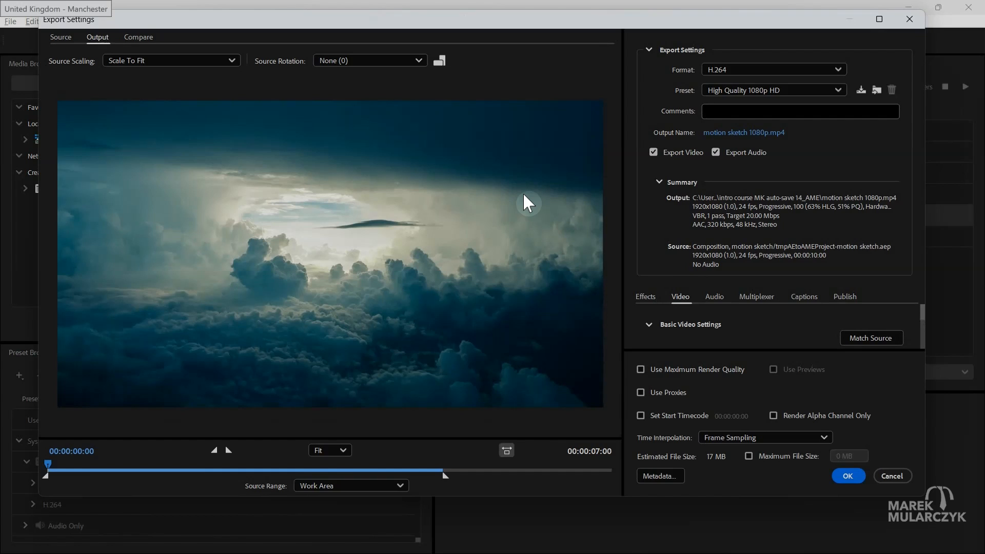
pyautogui.click(647, 49)
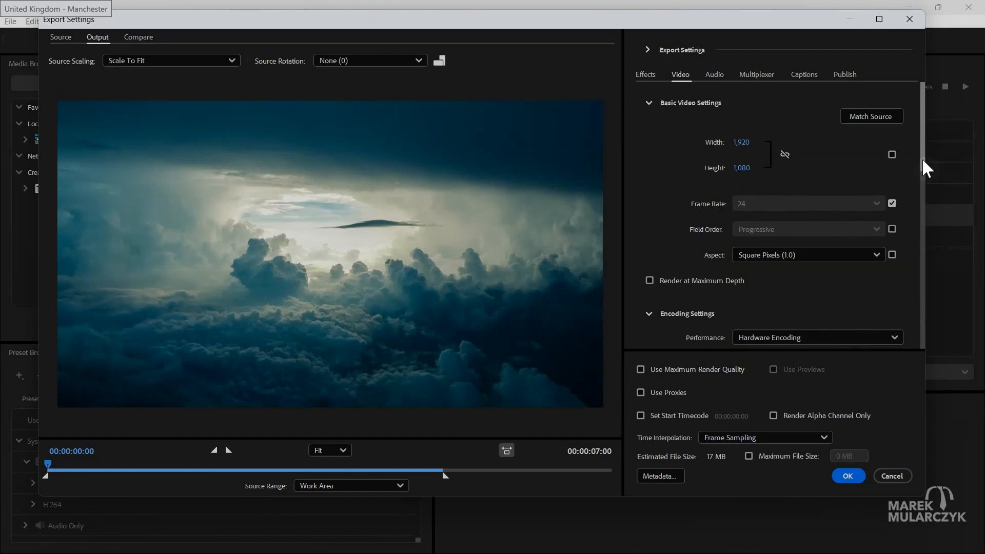
pyautogui.moveTo(923, 158); pyautogui.dragTo(942, 352)
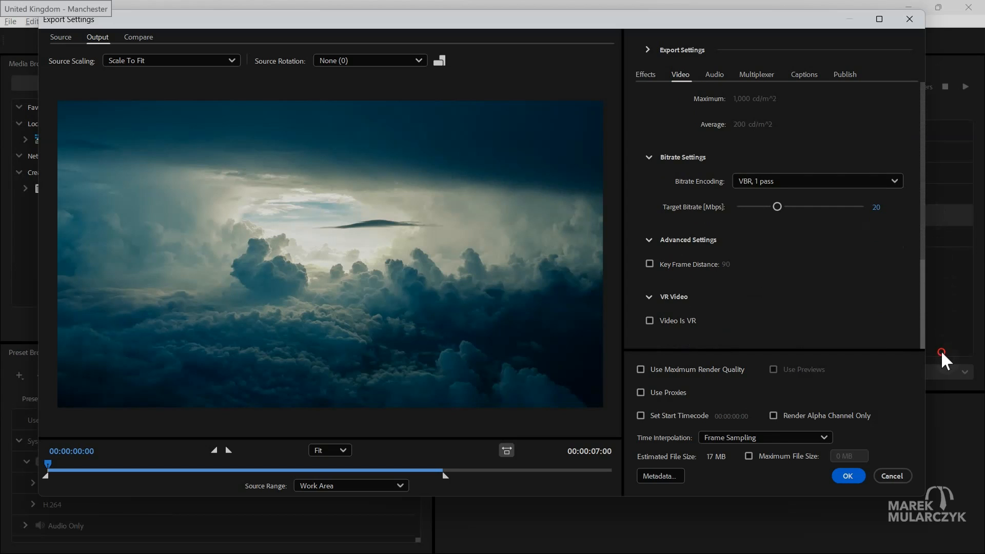
pyautogui.click(893, 181)
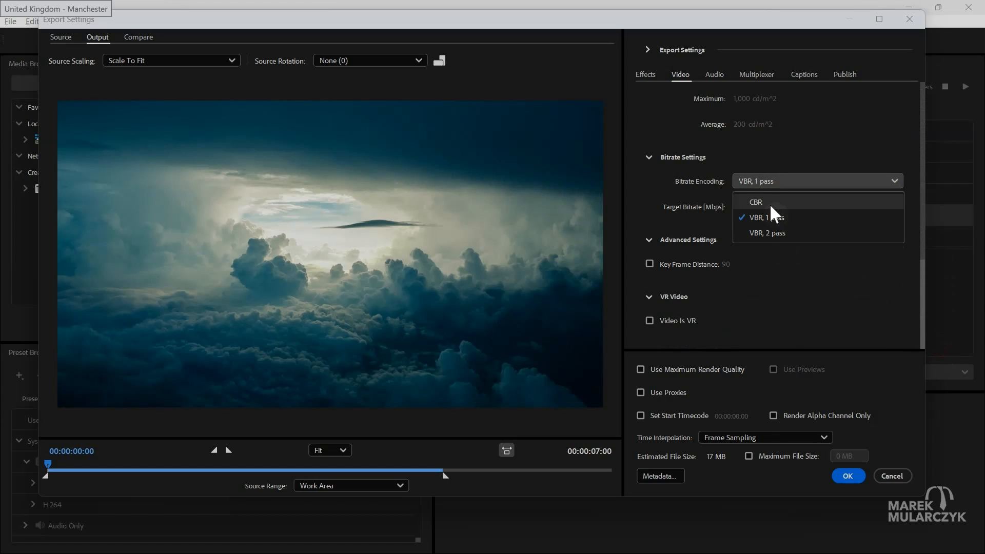
pyautogui.click(862, 298)
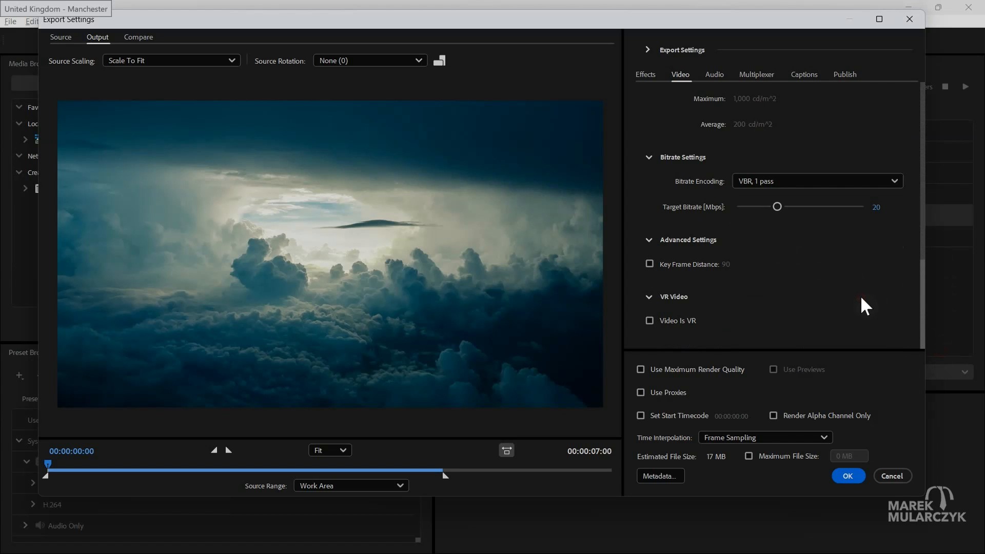
# Check the audio export settings and look through the publish destinations from Behance to TikTok, collapsing each one.
pyautogui.click(718, 75)
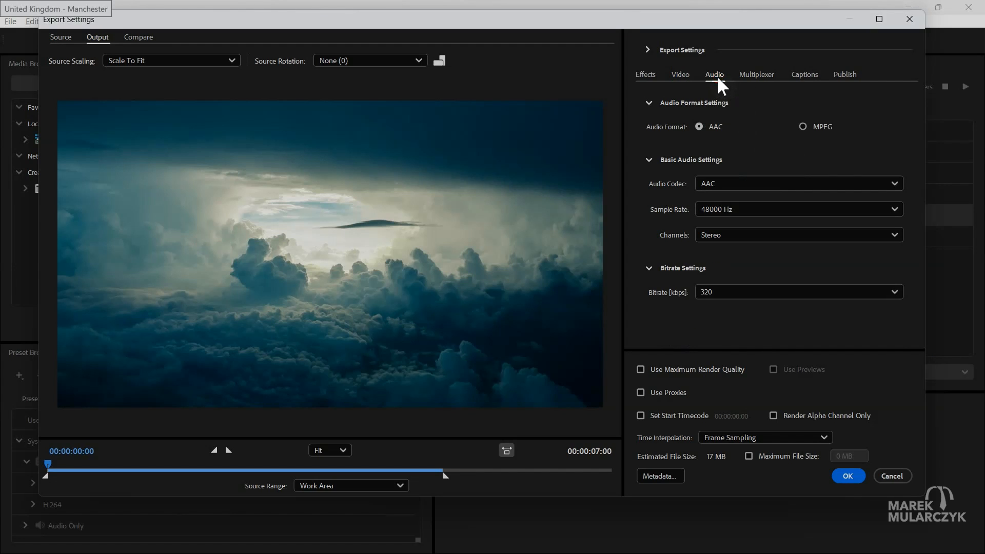
pyautogui.click(842, 77)
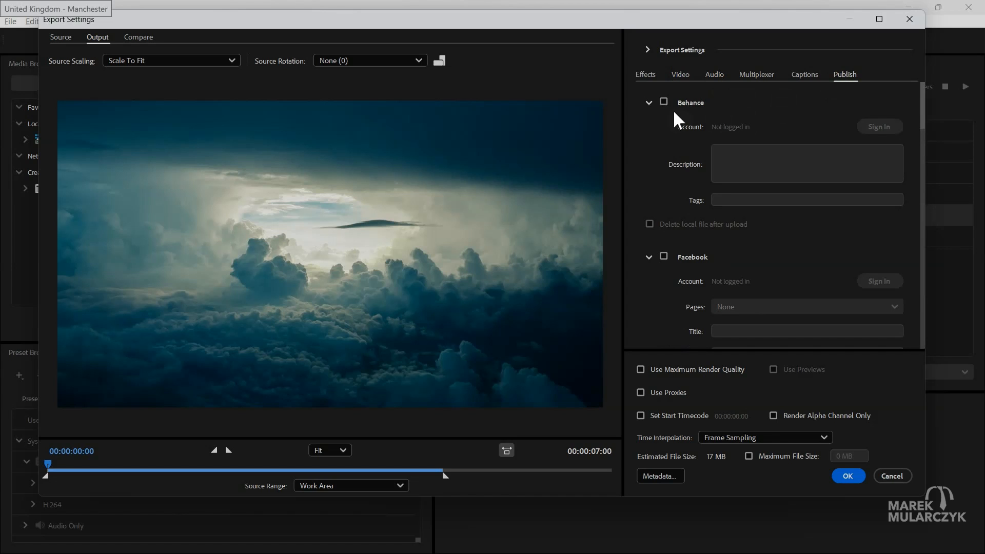
pyautogui.click(649, 103)
pyautogui.click(648, 124)
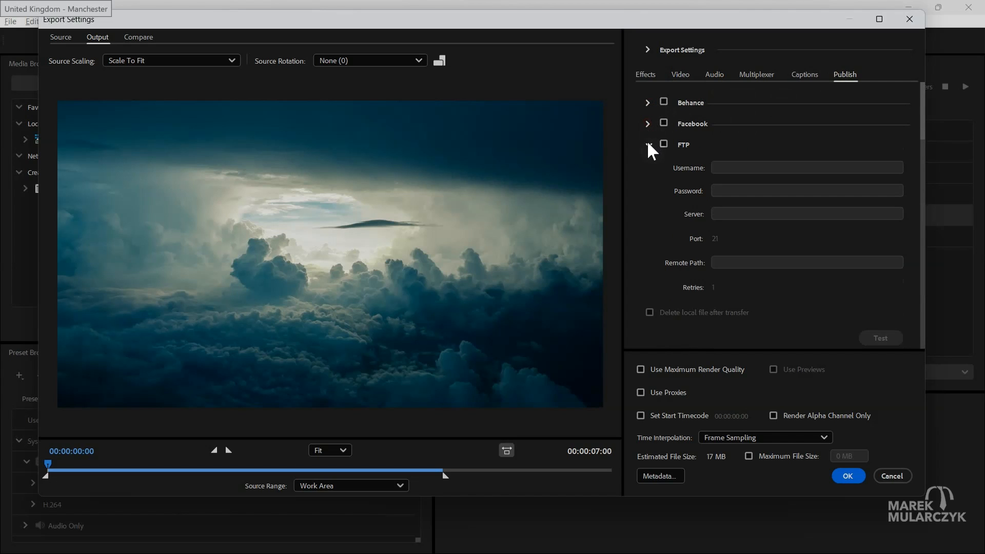
pyautogui.click(647, 145)
pyautogui.click(649, 164)
pyautogui.click(648, 186)
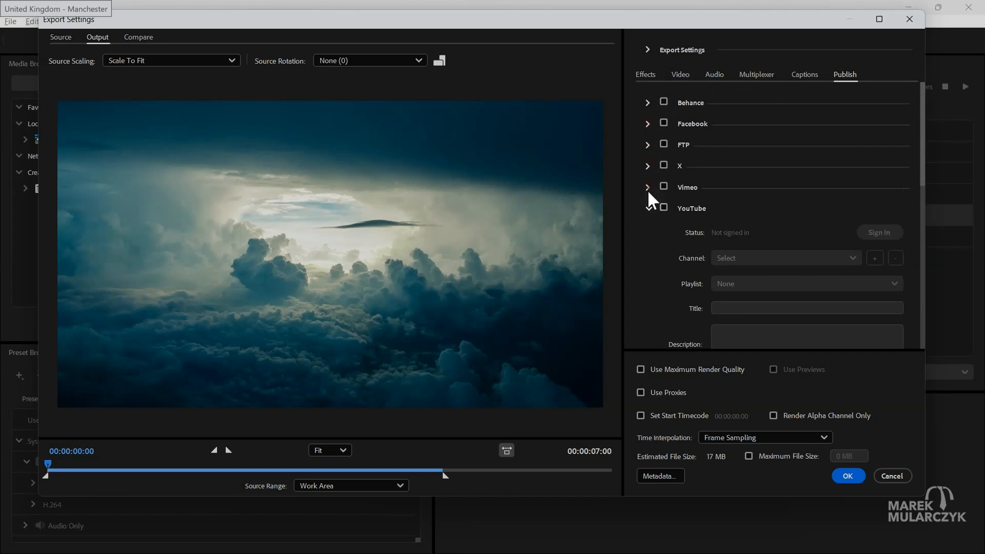
pyautogui.click(649, 205)
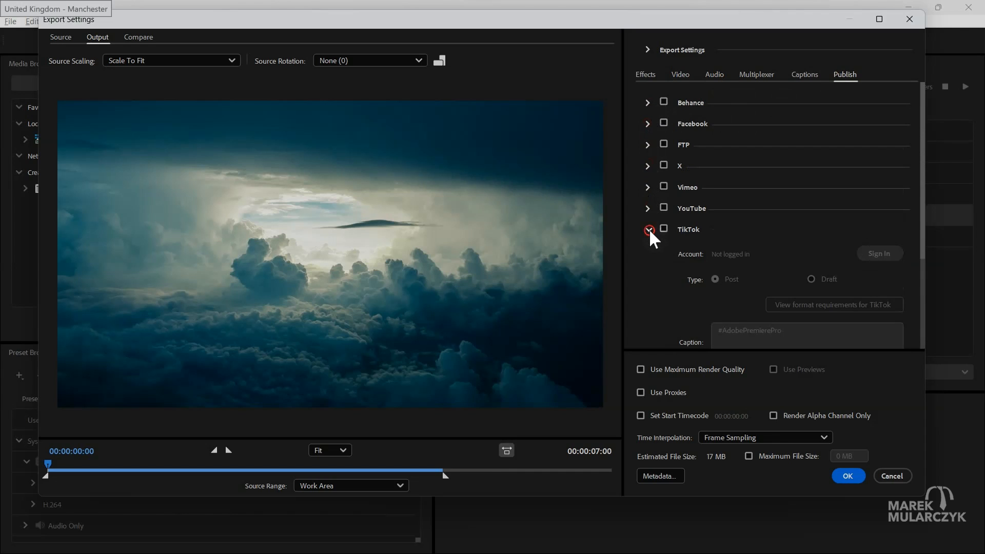
pyautogui.click(649, 229)
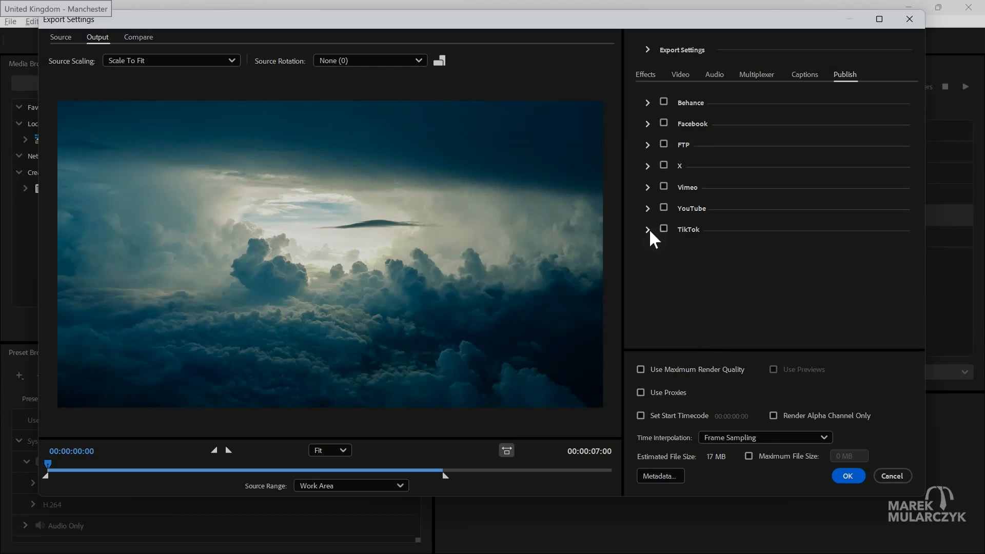
# Review the TikTok publishing options and cancel the export settings without changes.
pyautogui.click(647, 229)
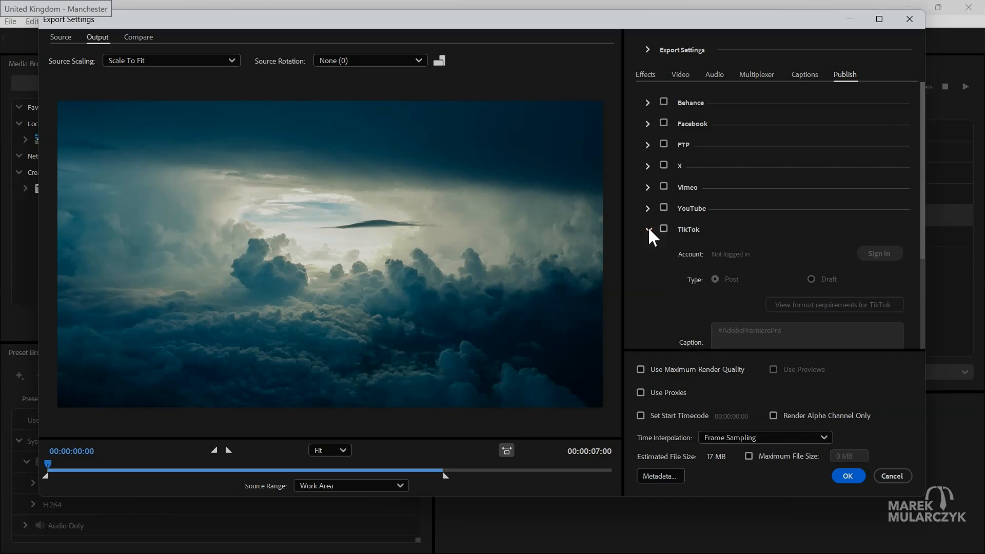
pyautogui.scroll(-2, 654, 277)
pyautogui.scroll(2, 654, 278)
pyautogui.click(892, 476)
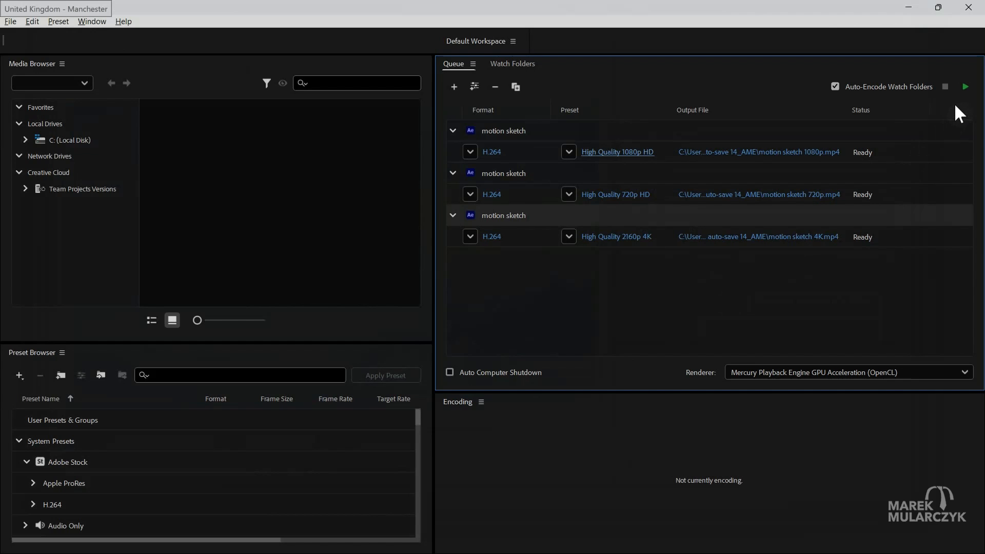
# Start encoding the three queued motion sketch versions and switch to After Effects while they render.
pyautogui.click(965, 85)
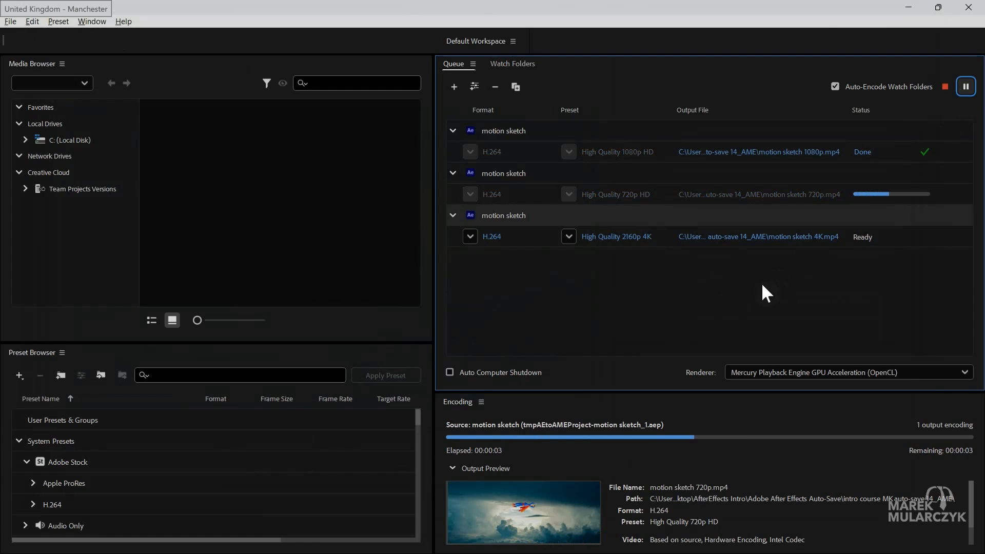
pyautogui.moveTo(544, 538)
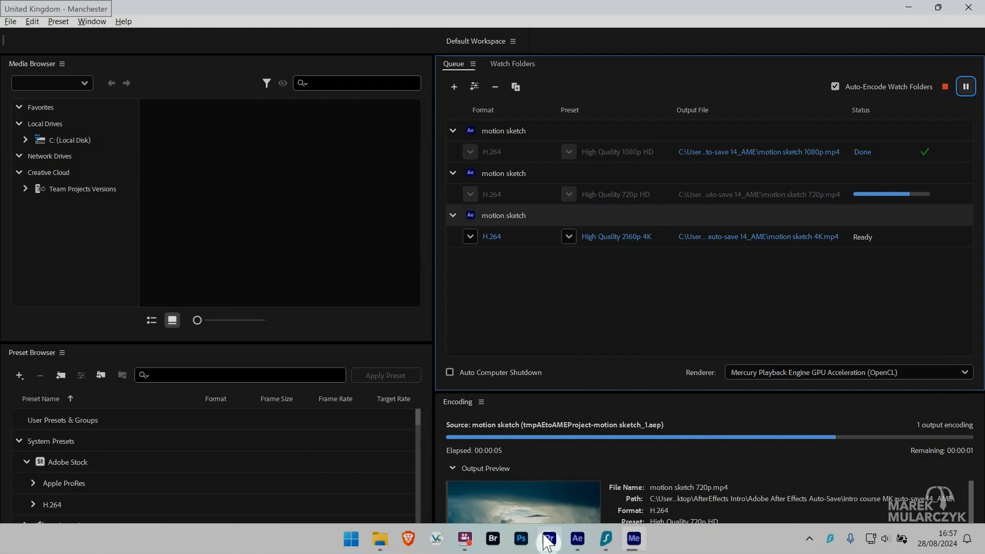
pyautogui.click(578, 540)
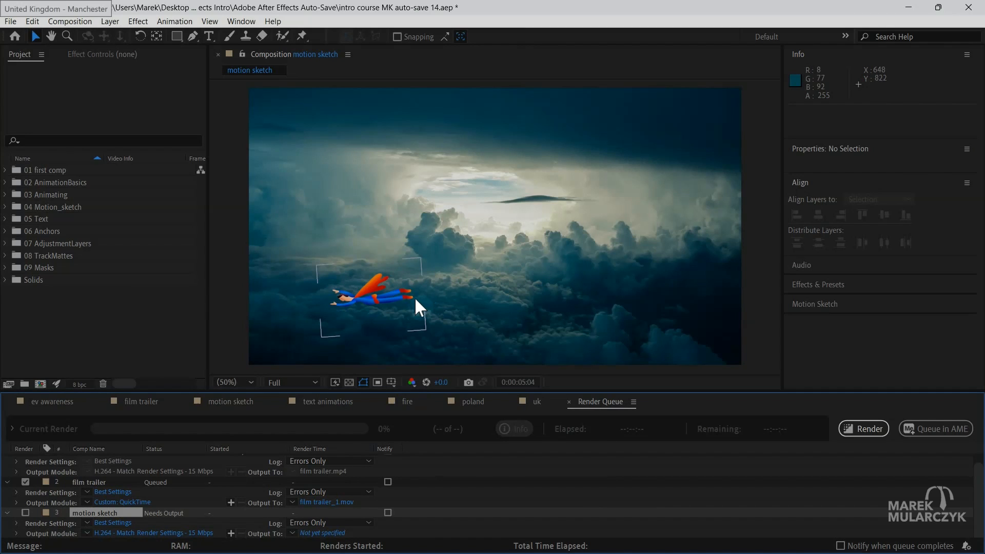
# Return to Adobe Media Encoder to check the encoding status of the motion sketch queue.
pyautogui.moveTo(708, 553)
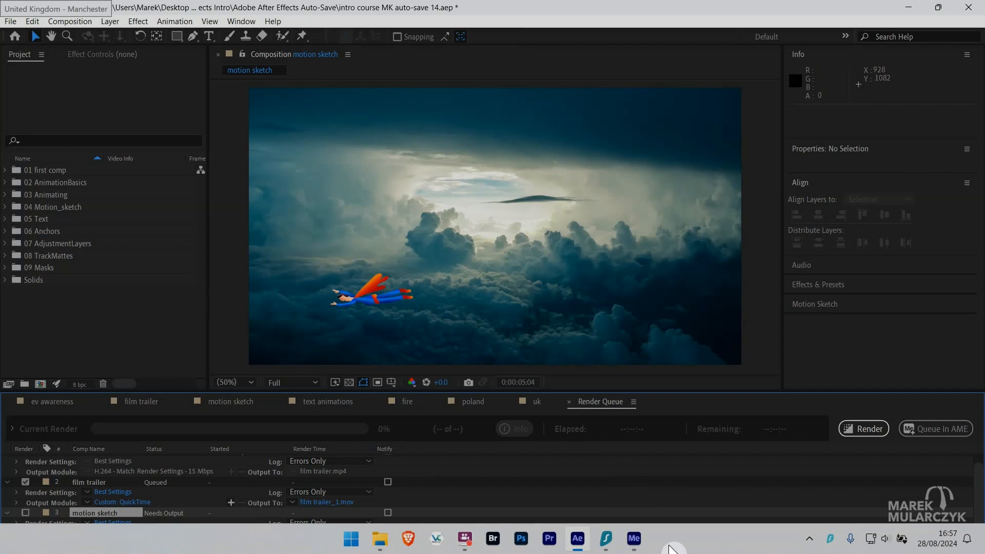
pyautogui.moveTo(636, 550)
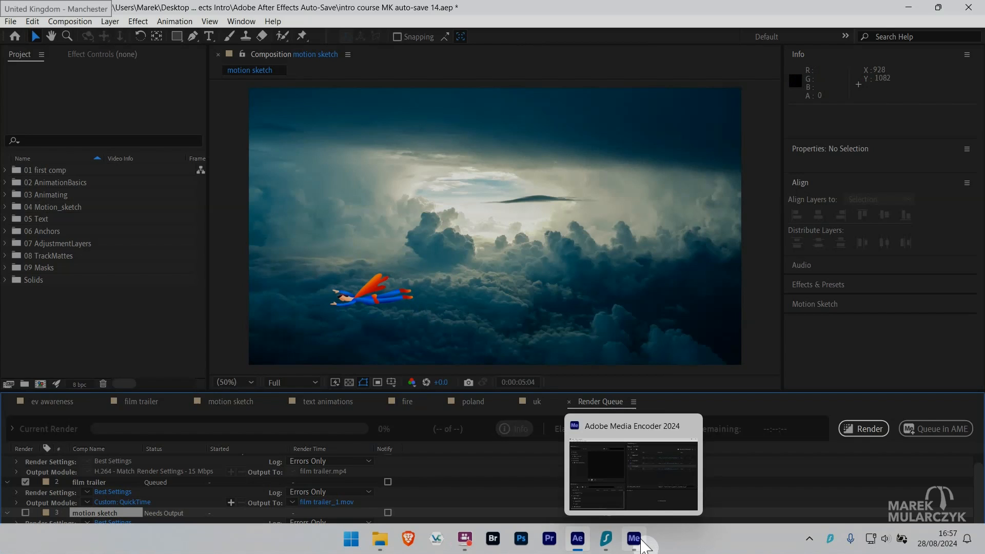
pyautogui.click(632, 543)
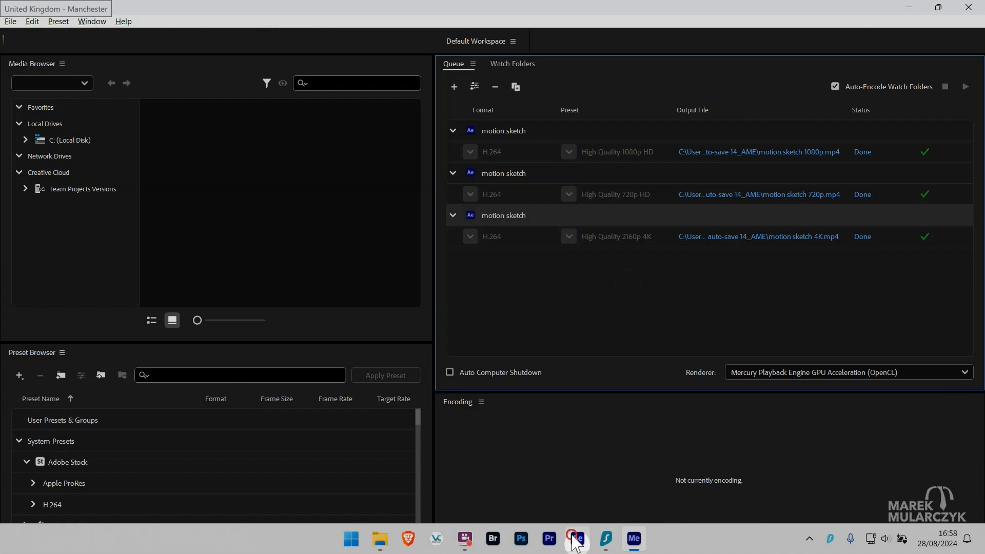
# Switch to After Effects and show the export options, including Add to Adobe Media Encoder Queue.
pyautogui.click(575, 540)
pyautogui.click(11, 21)
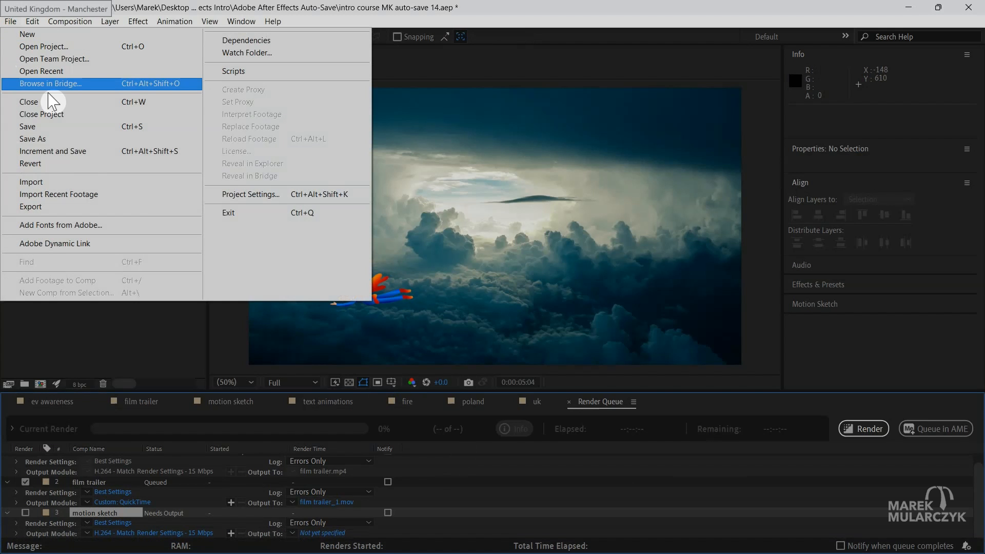
pyautogui.moveTo(195, 207)
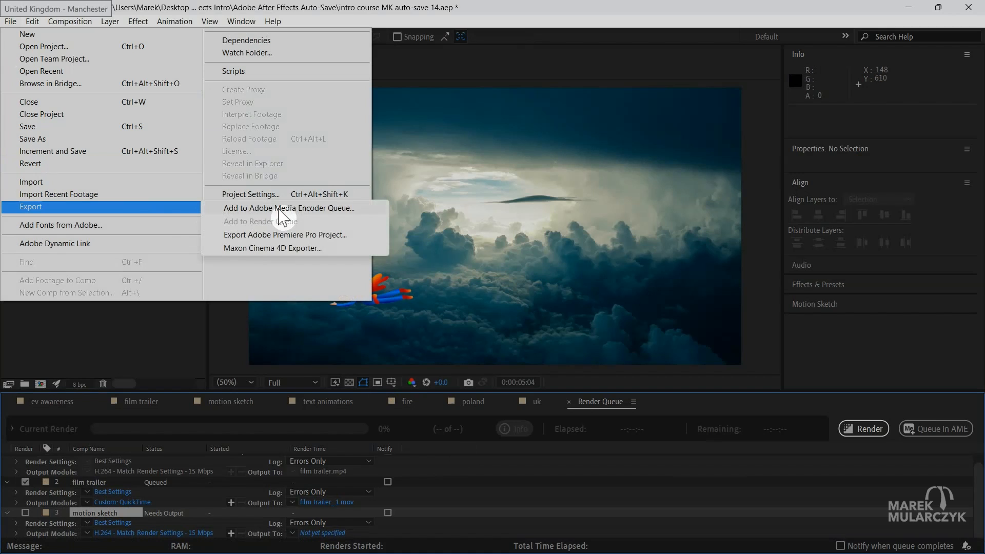